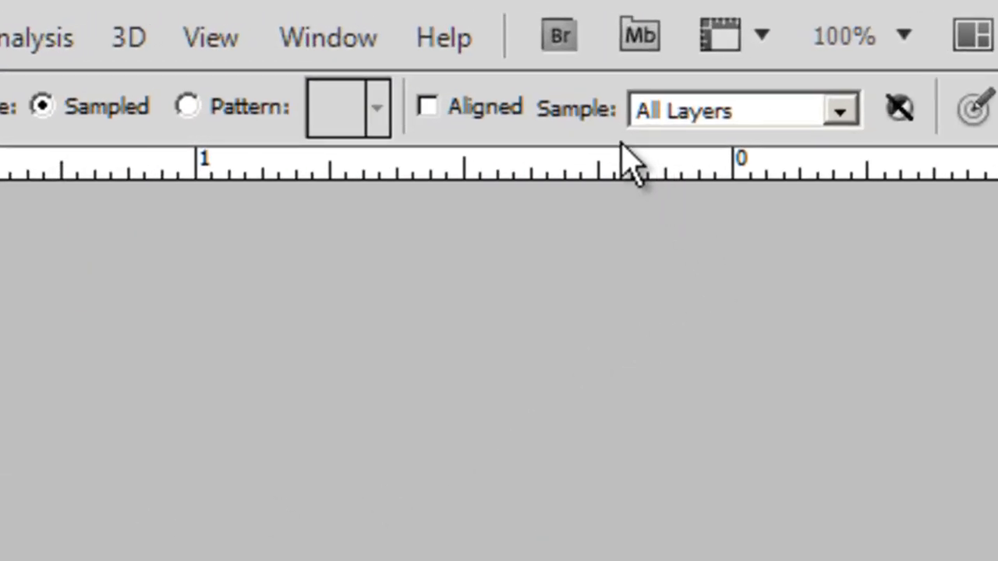
- Set the Healing Brush to sample from Current & Below
left_click(841, 119)
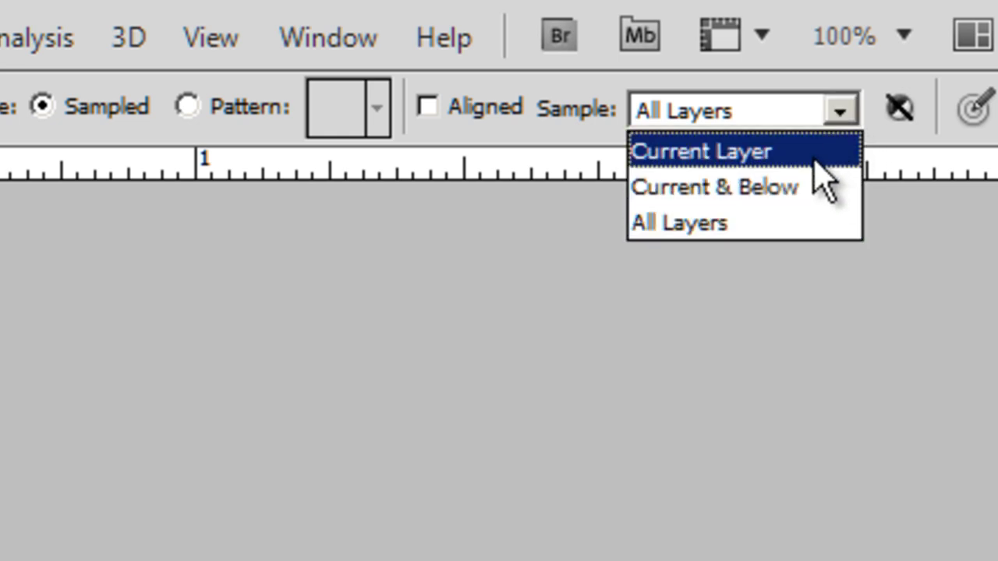
left_click(770, 187)
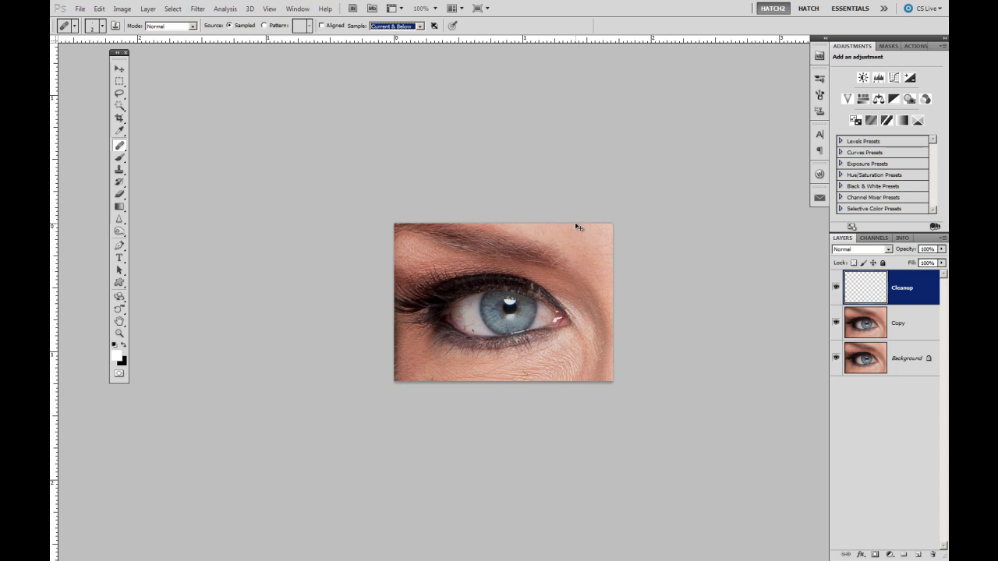
- Heal the dark speck and the nearby red veins in the white of the eye left of the iris on the Cleanup layer
key("ctrl+plus")
key("ctrl+plus")
key("ctrl+plus")
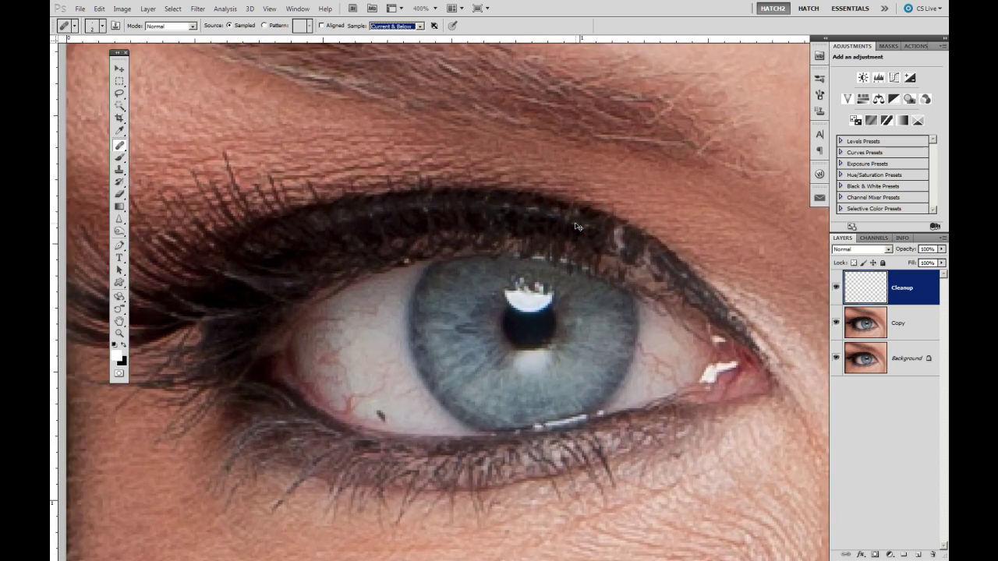
key("ctrl+plus")
left_click_drag(345, 337, 296, 174)
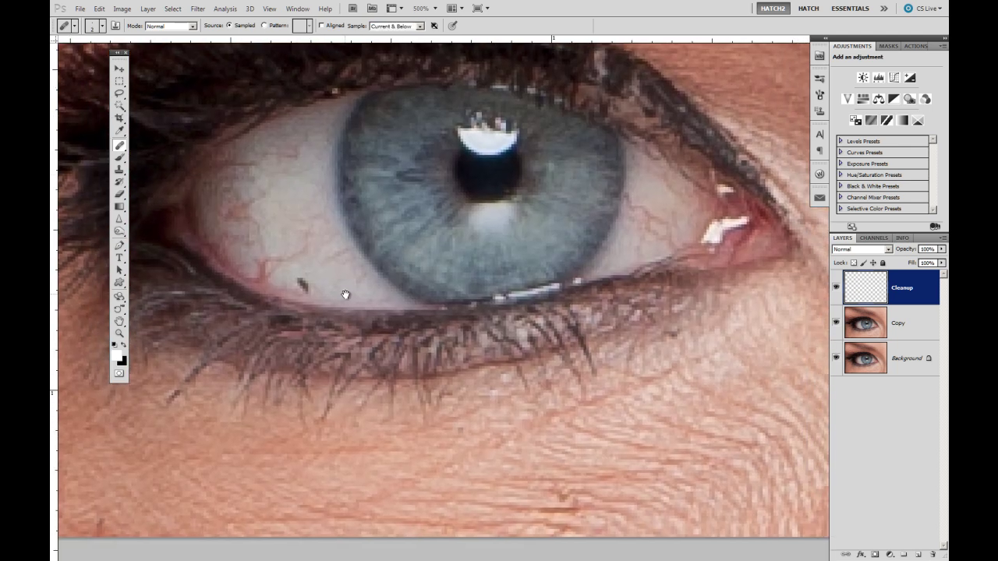
key("space")
left_click_drag(387, 343, 427, 384)
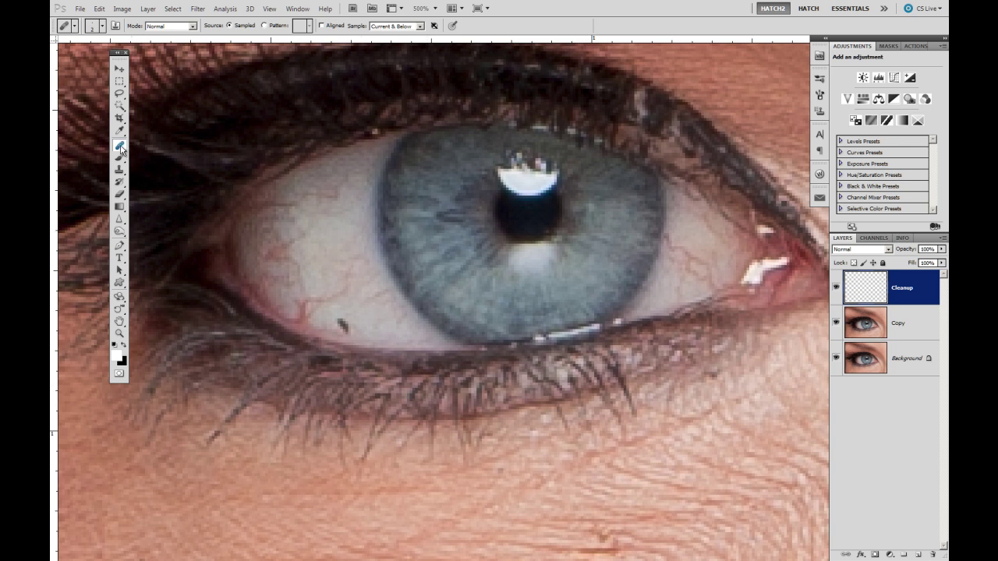
left_click(339, 263)
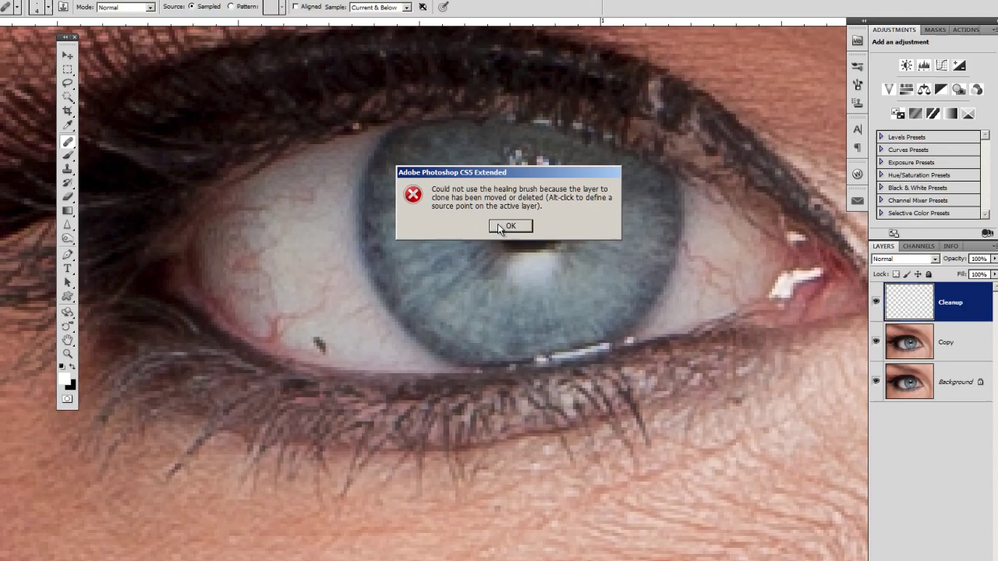
left_click(468, 294)
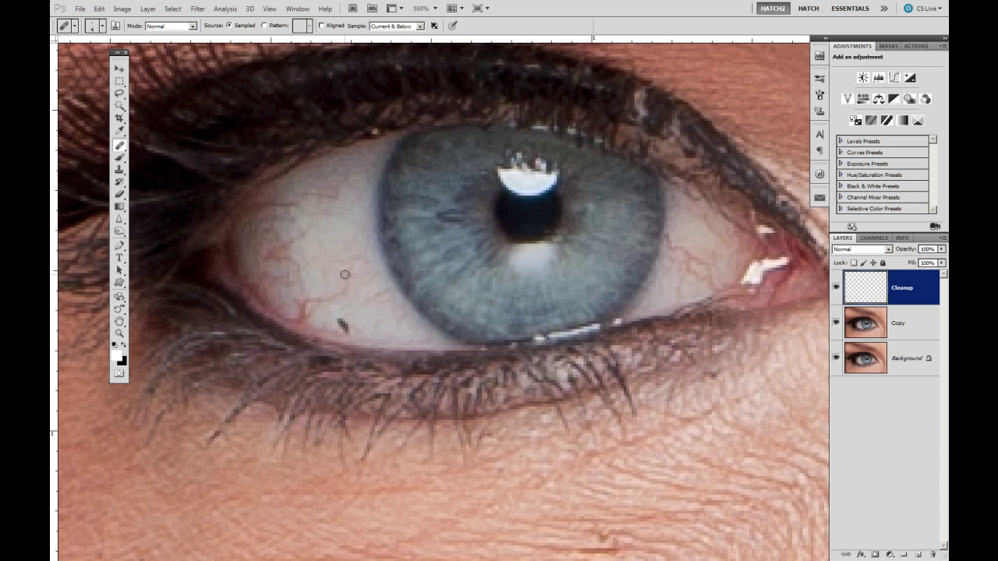
left_click(344, 326)
left_click(305, 300)
left_click(302, 297)
left_click(306, 298)
left_click(308, 289)
left_click(306, 263)
left_click(290, 245)
- Sample clean eye white and heal the remaining veins left of the iris and along the lower lid
left_click(311, 238, "alt")
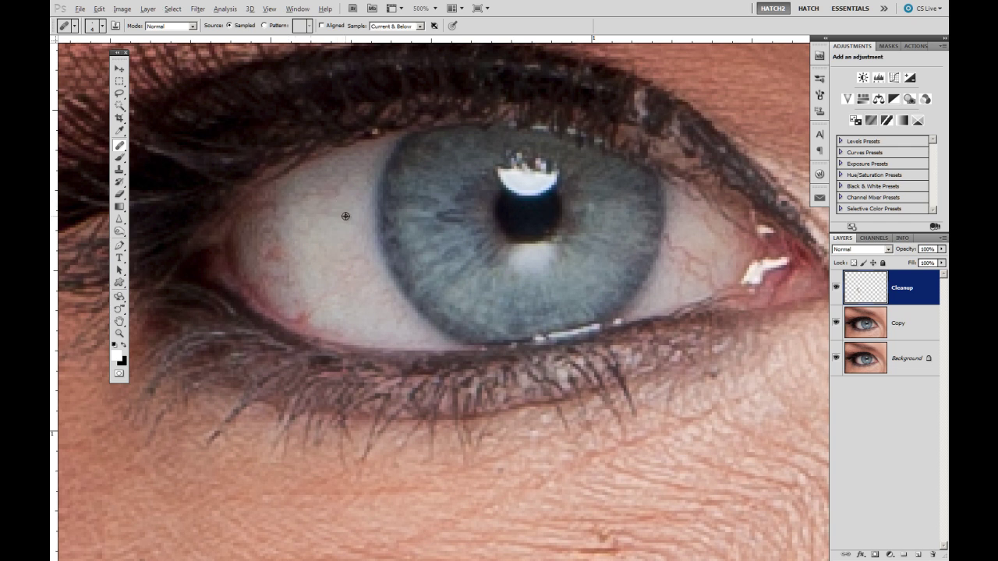
left_click(313, 230)
left_click(281, 246)
mouse_move(356, 311)
left_mouse_down()
mouse_move(317, 317)
mouse_move(305, 310)
mouse_move(318, 296)
mouse_move(297, 311)
mouse_move(310, 324)
mouse_move(324, 305)
mouse_move(301, 318)
left_mouse_up()
left_click(292, 260)
left_click(401, 323)
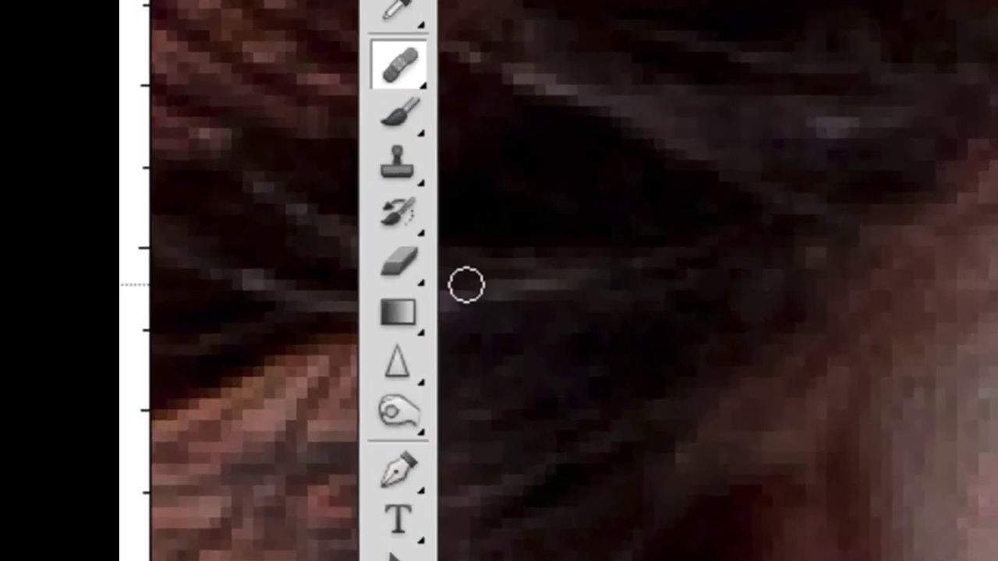
- Clone clean eye white over the uneven area just left of the iris with the Clone Stamp tool
left_click(184, 170)
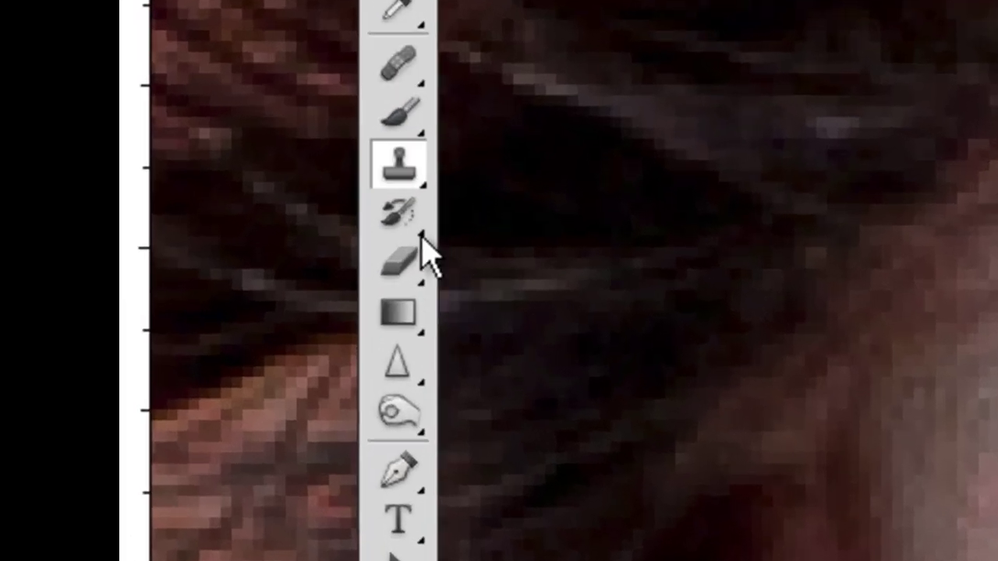
left_click(407, 173)
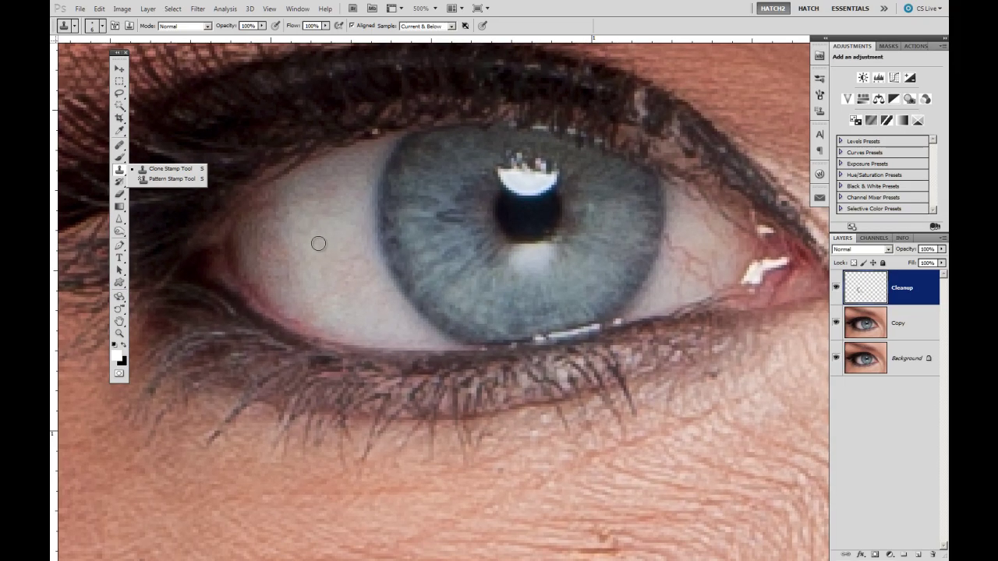
key("alt")
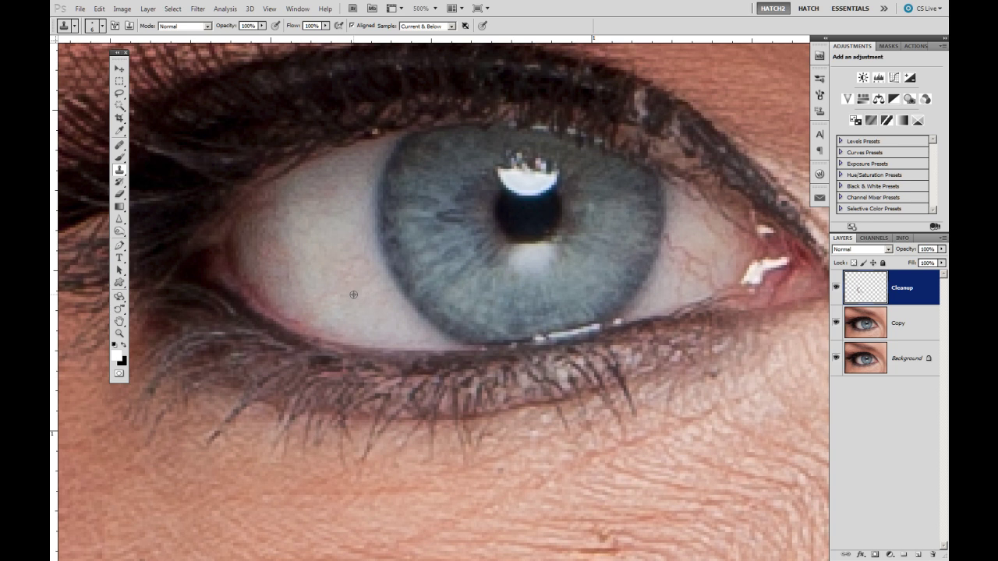
left_click(385, 301, "alt")
mouse_move(371, 261)
left_mouse_down()
mouse_move(366, 243)
mouse_move(354, 252)
left_mouse_up()
- Heal the red veins in the white of the eye right of the iris with the Healing Brush
left_click(121, 147)
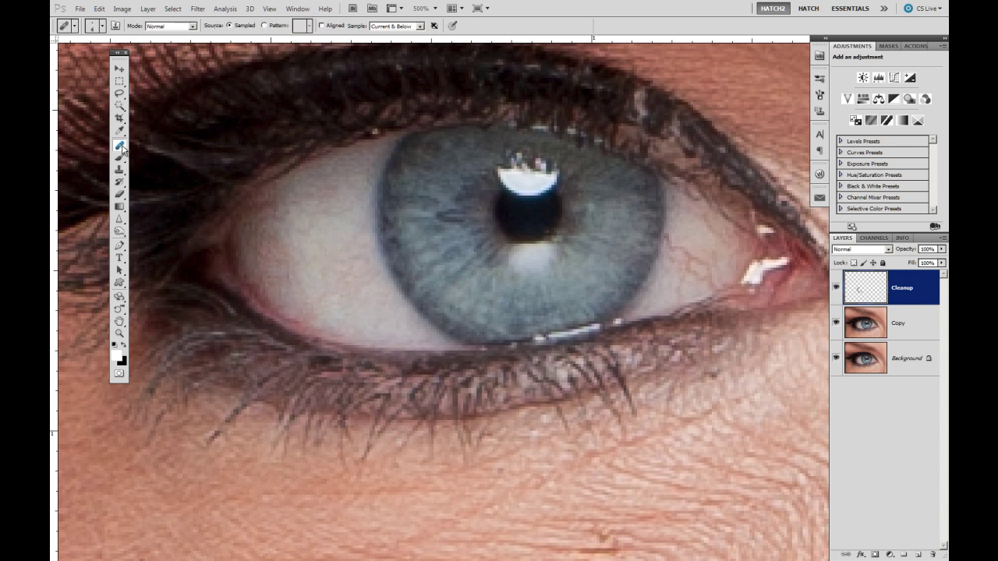
left_click_drag(624, 252, 328, 268)
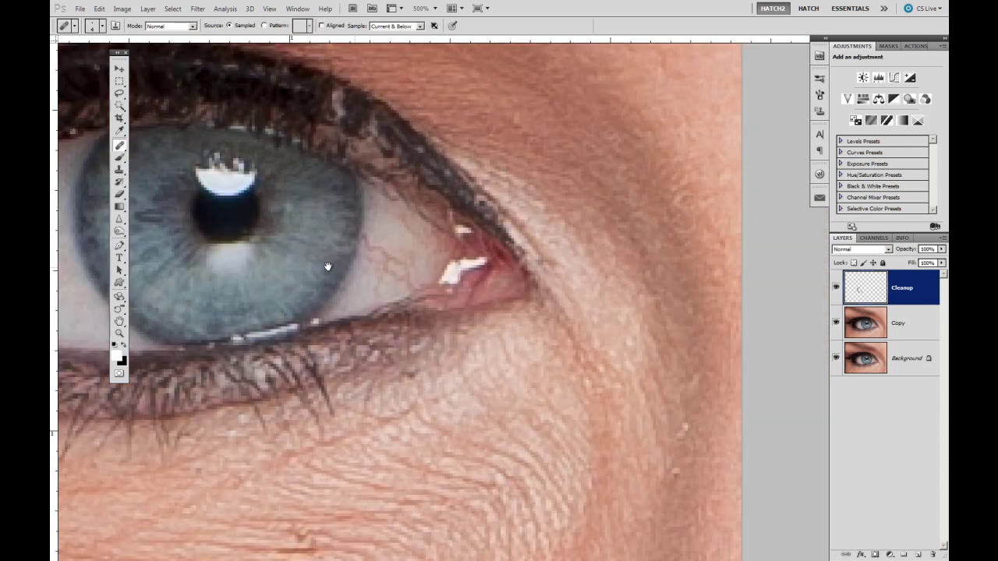
key("ctrl+plus")
key("ctrl+minus")
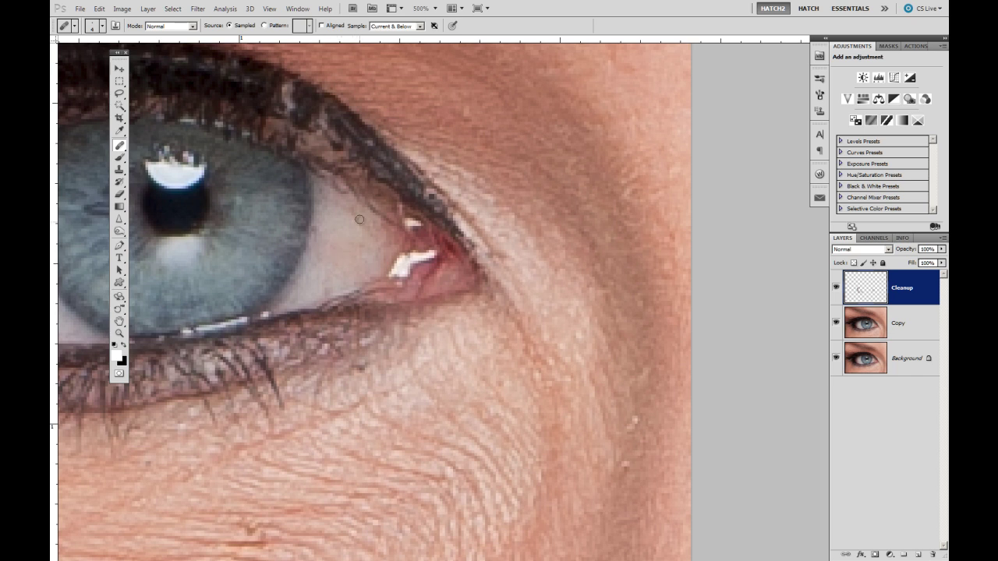
left_click_drag(357, 211, 395, 276)
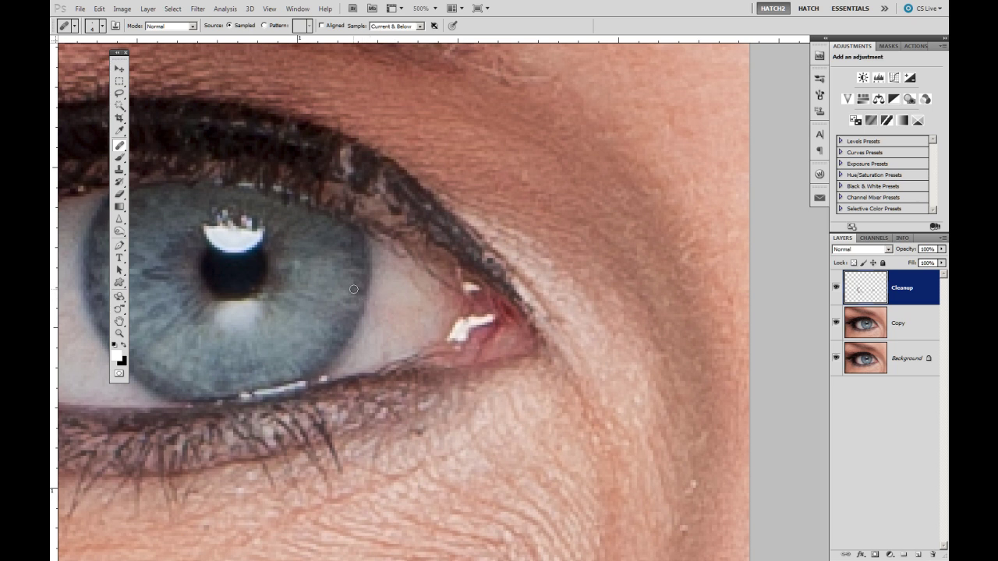
- Clone out the bright reflections along the lower edge of the iris with the Clone Stamp tool
left_click_drag(315, 318, 341, 222)
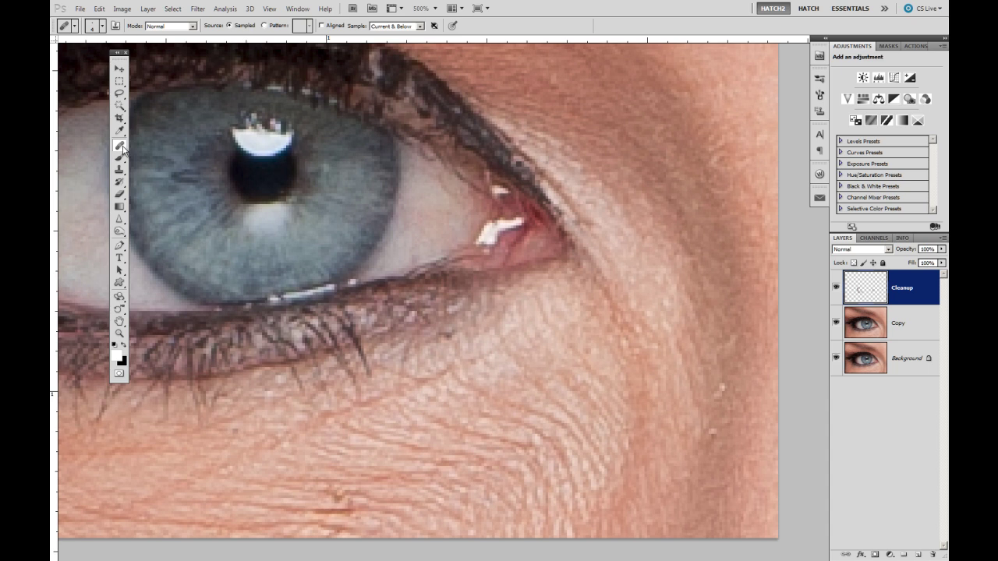
left_click_drag(122, 150, 156, 144)
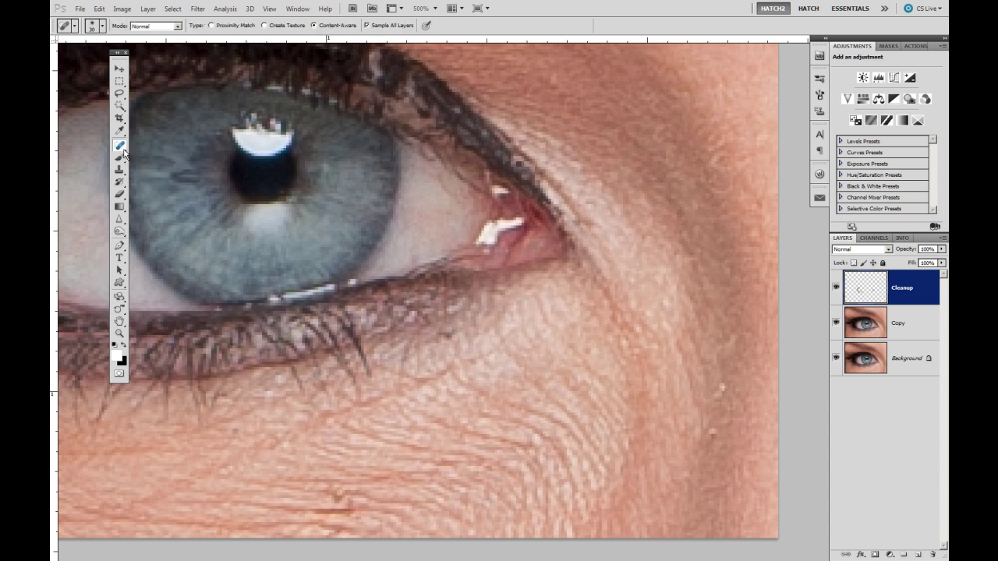
key("s")
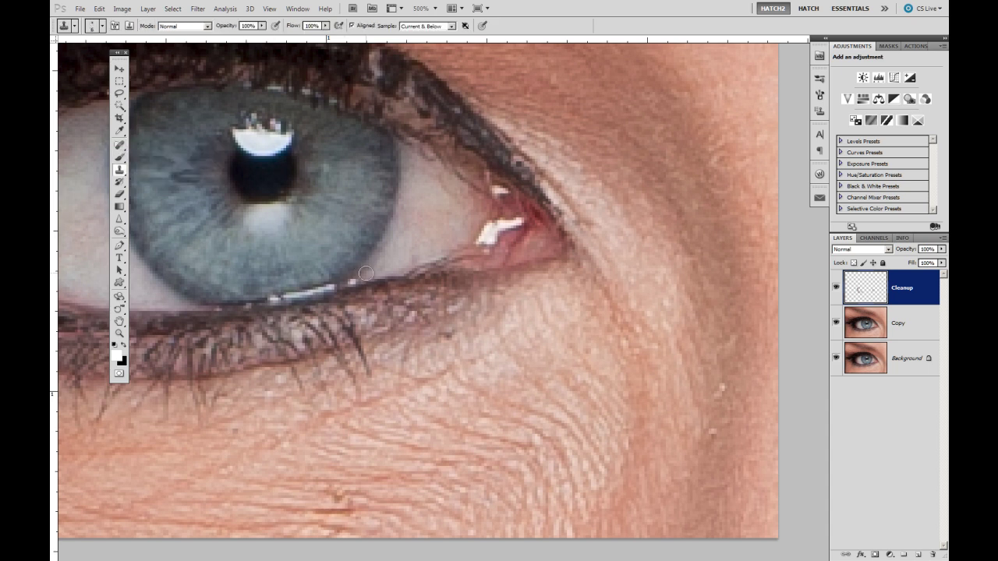
key("alt")
left_click(339, 268, "alt")
left_click(324, 289)
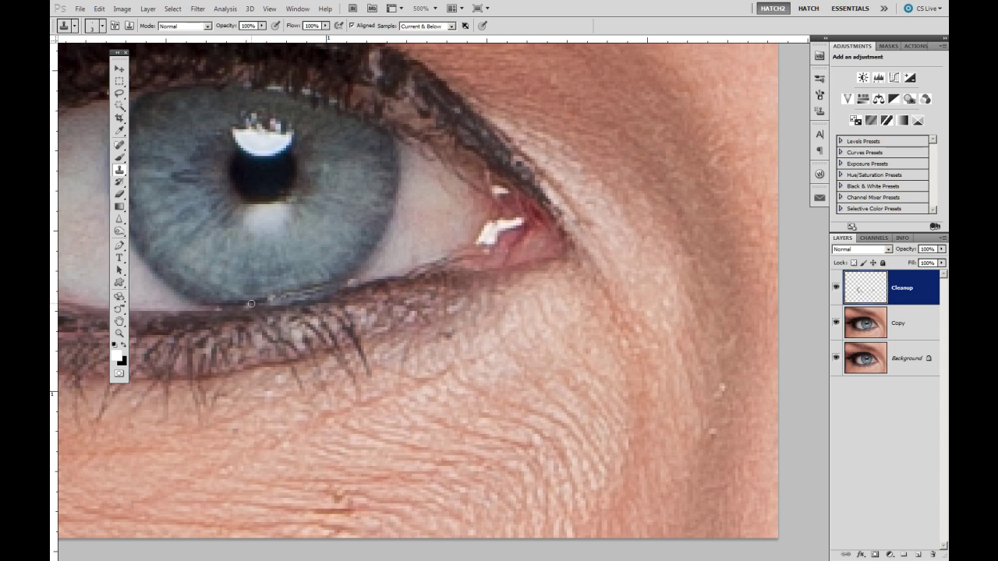
- Compare the eye before and after retouching by hiding and showing the Cleanup layer
key("ctrl+minus")
key("ctrl+minus")
key("ctrl+minus")
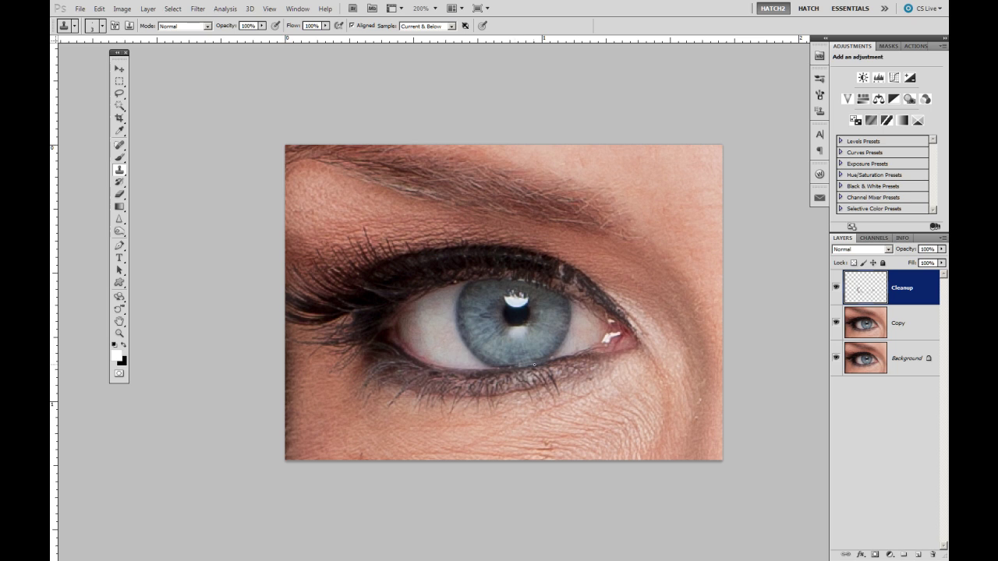
left_click(836, 288)
left_click(835, 290)
left_click(836, 290)
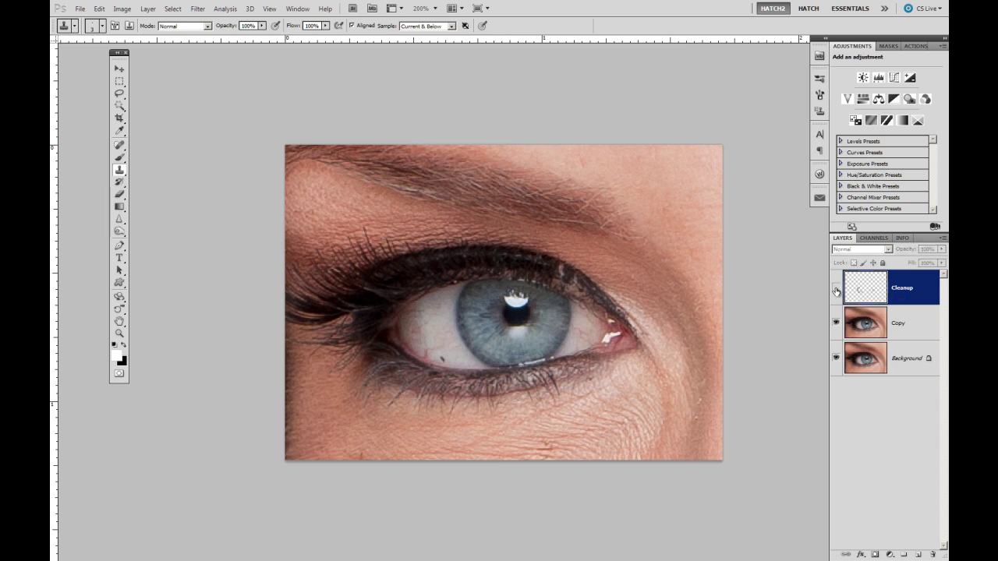
left_click(836, 290)
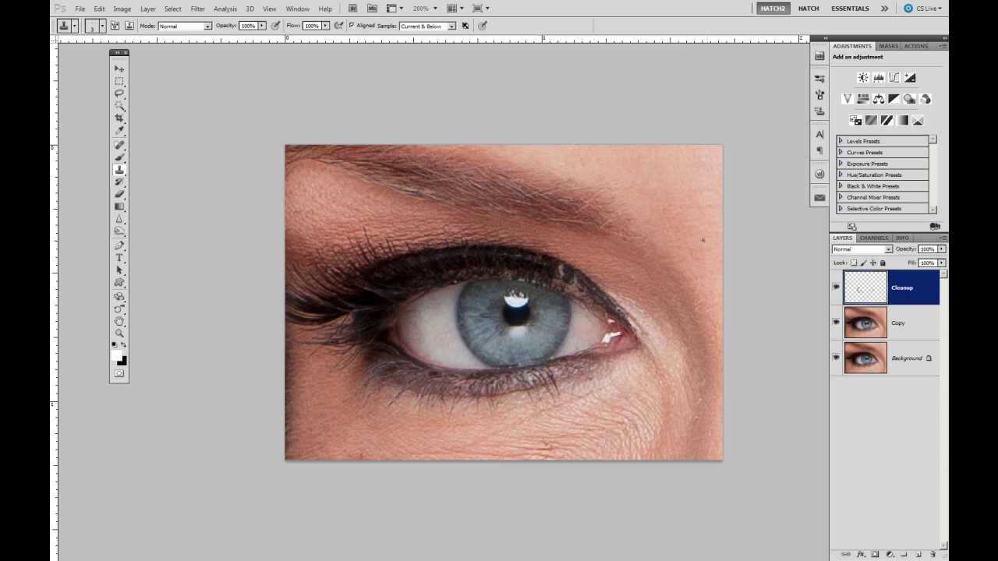
- Clone dark eyeliner over the light patches on the upper lid, above and right of the iris
scroll(599, 271, "up", 3)
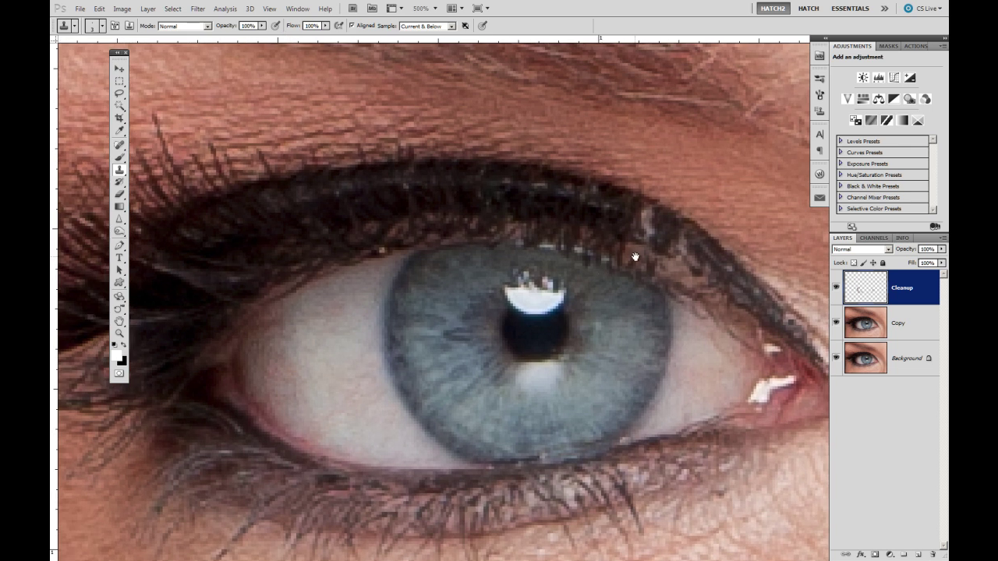
left_click_drag(635, 244, 385, 244)
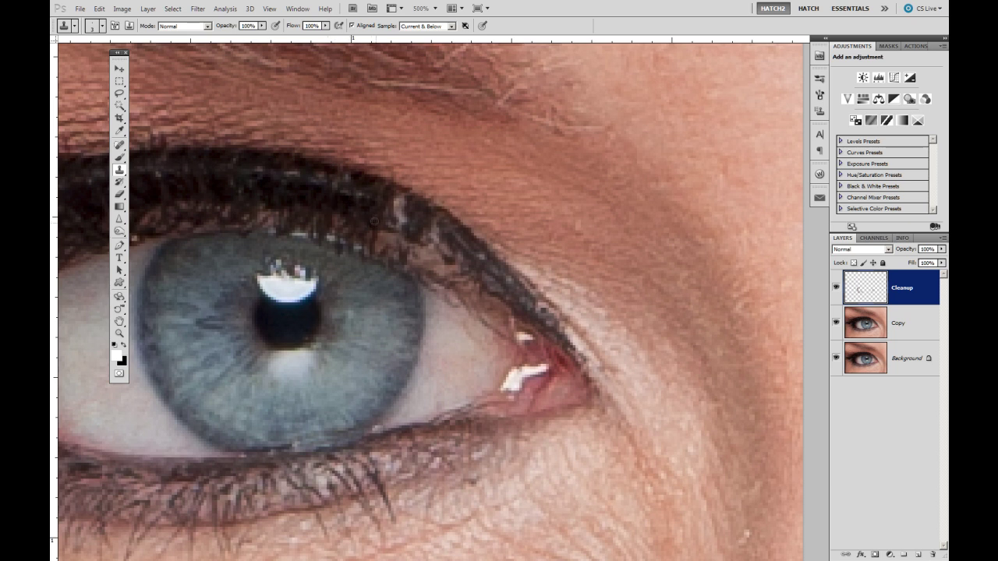
mouse_move(403, 204)
left_mouse_down()
mouse_move(389, 235)
mouse_move(390, 212)
mouse_move(390, 233)
mouse_move(412, 222)
mouse_move(408, 207)
mouse_move(394, 219)
mouse_move(417, 248)
mouse_move(426, 218)
mouse_move(459, 243)
left_mouse_up()
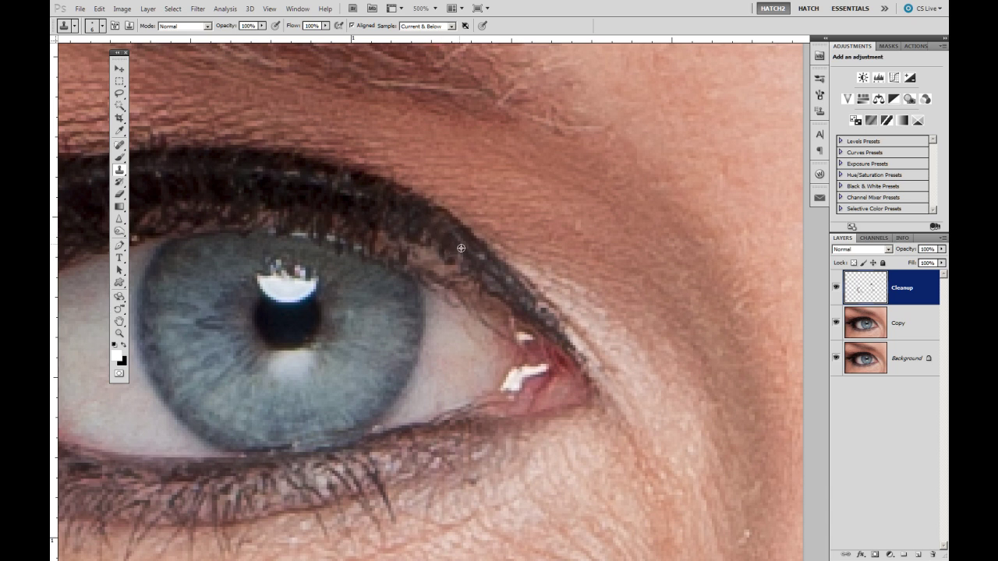
- Clone surrounding pink tissue over the small and large white highlights in the inner corner of the eye
mouse_move(533, 339)
left_mouse_down()
mouse_move(518, 331)
mouse_move(521, 342)
left_mouse_up()
left_click_drag(232, 29, 203, 30)
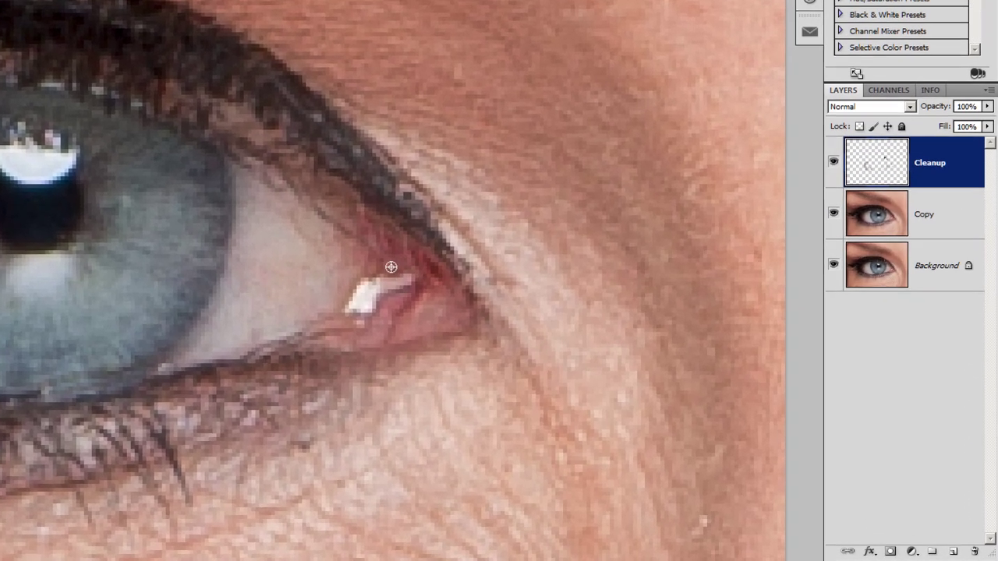
left_click_drag(531, 365, 515, 377)
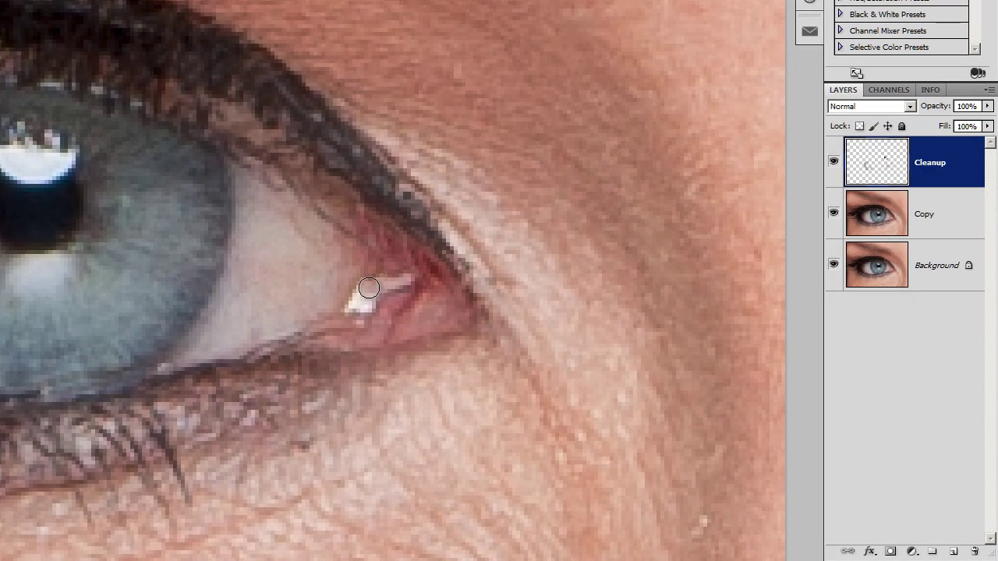
mouse_move(379, 272)
left_mouse_down()
mouse_move(355, 308)
mouse_move(366, 286)
mouse_move(356, 307)
mouse_move(400, 300)
left_mouse_up()
- Clean up the remaining bright spots in the pink inner corner of the eye with the Clone Stamp tool
scroll(399, 298, "down", 1)
key("ctrl+minus")
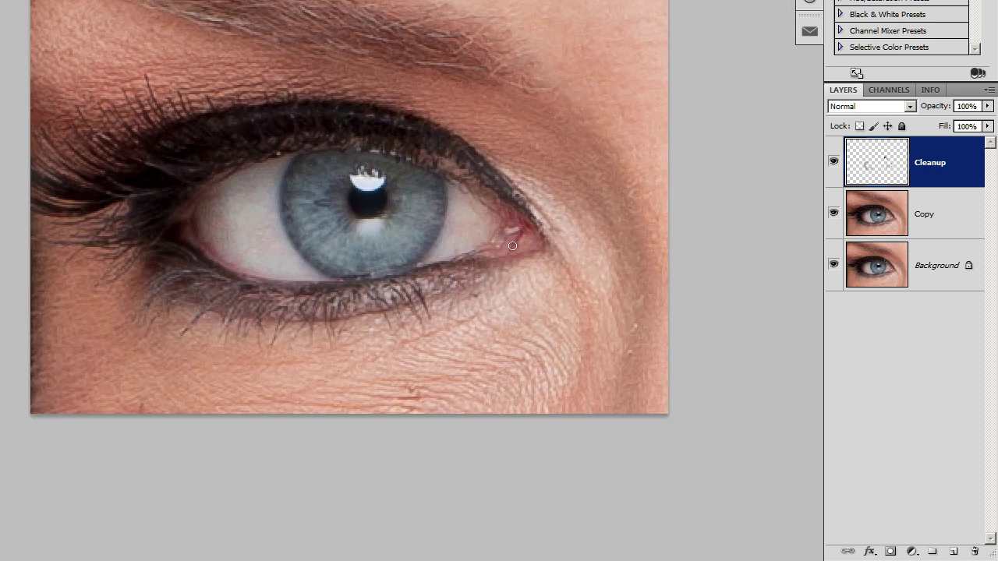
left_click_drag(508, 244, 513, 238)
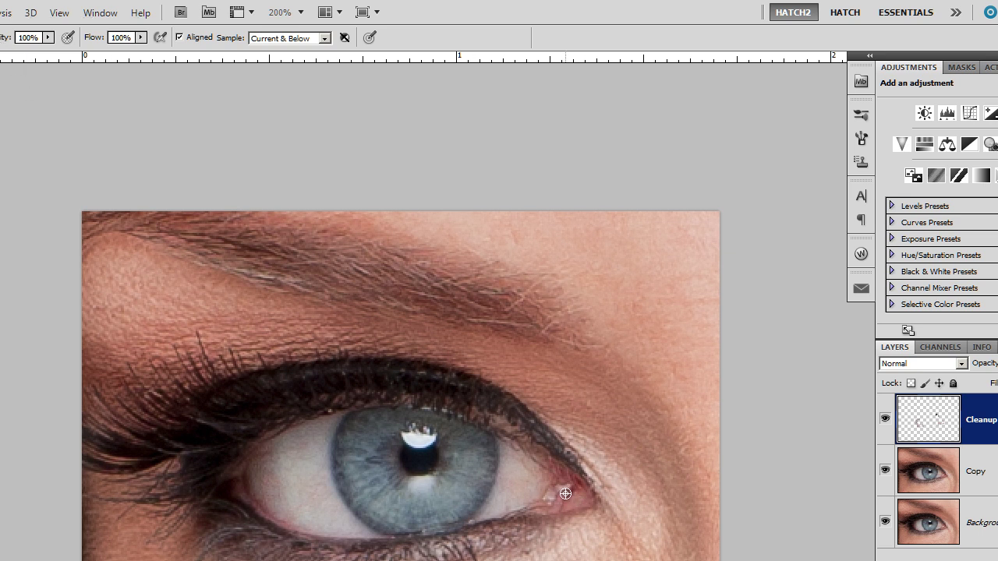
left_click(564, 489)
left_click(569, 486)
left_click(558, 494)
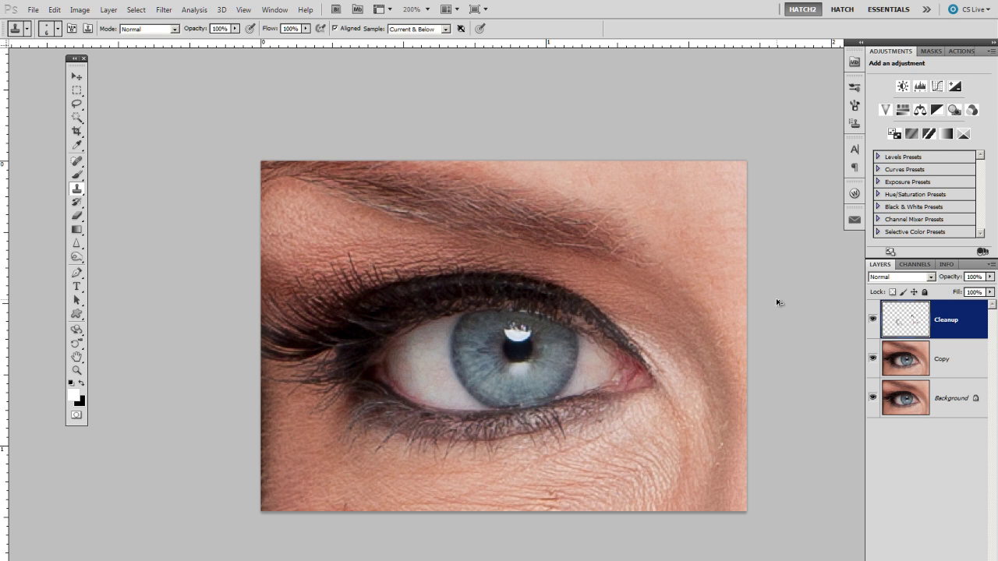
- Stamp all visible layers into a new layer at the top of the stack and name it Burn in
key("ctrl+shift+alt+e")
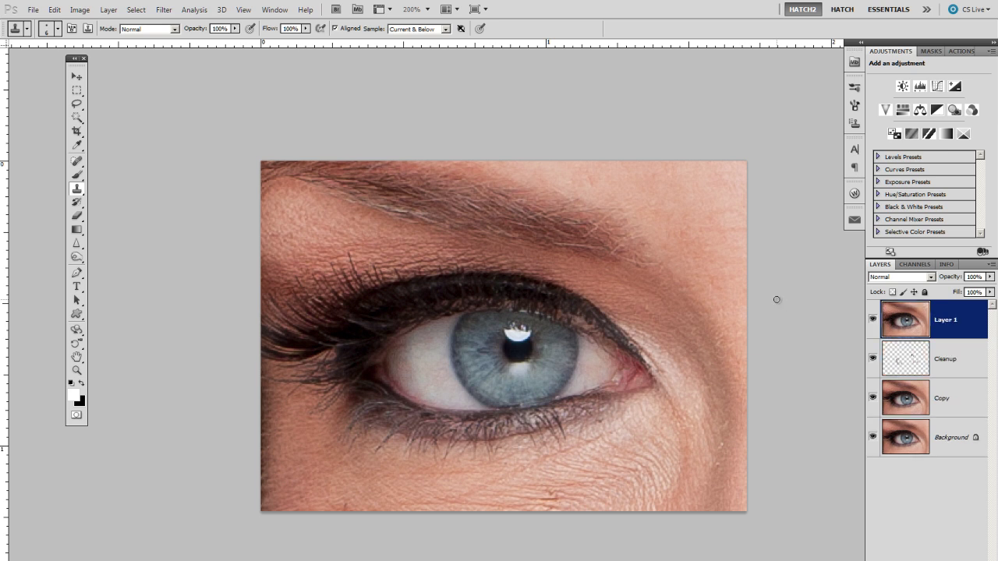
double_click(946, 320)
type("E")
type("urn in")
key("Return")
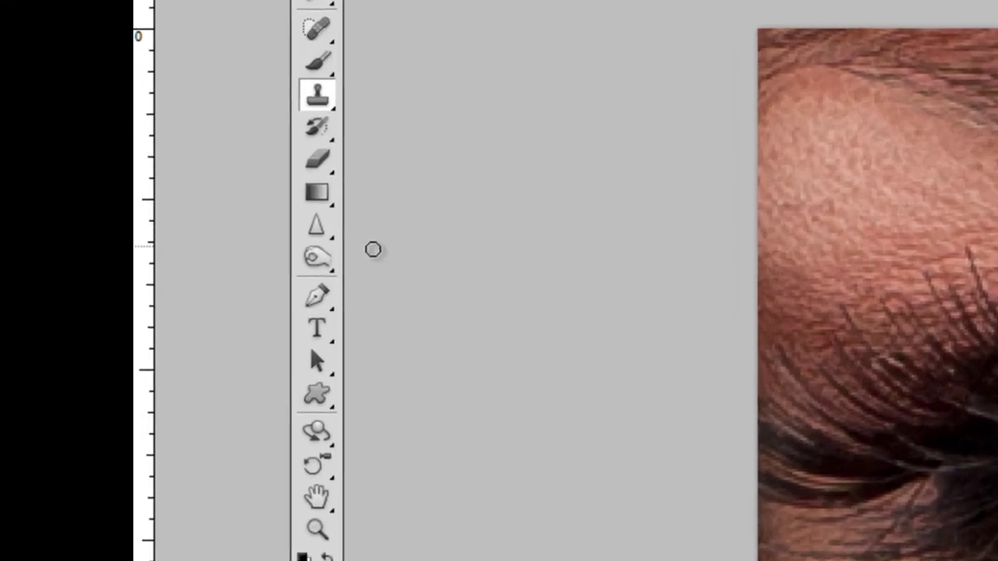
- Set up the Burn tool with the Shadows range and 5% exposure
left_click(319, 265)
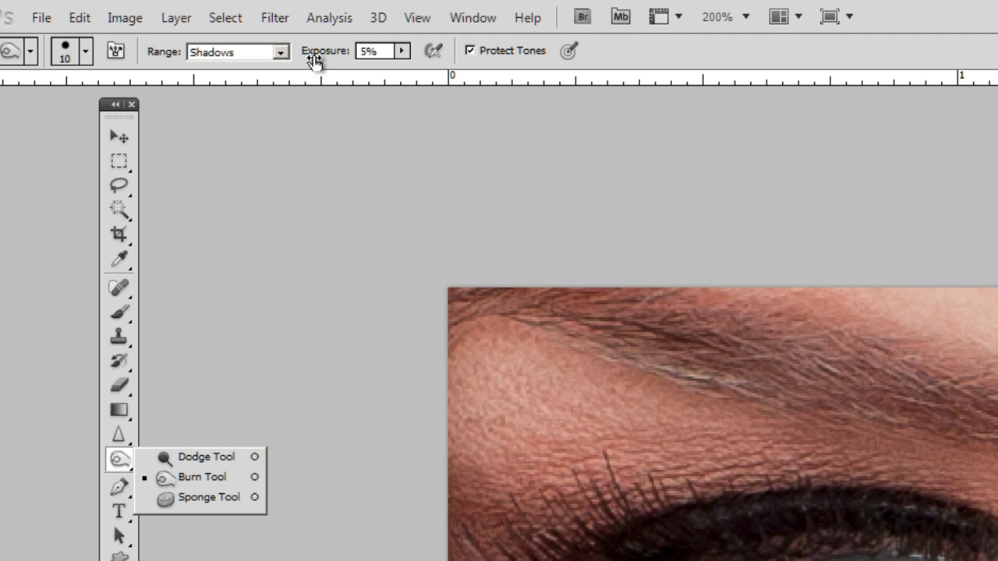
left_click(236, 35)
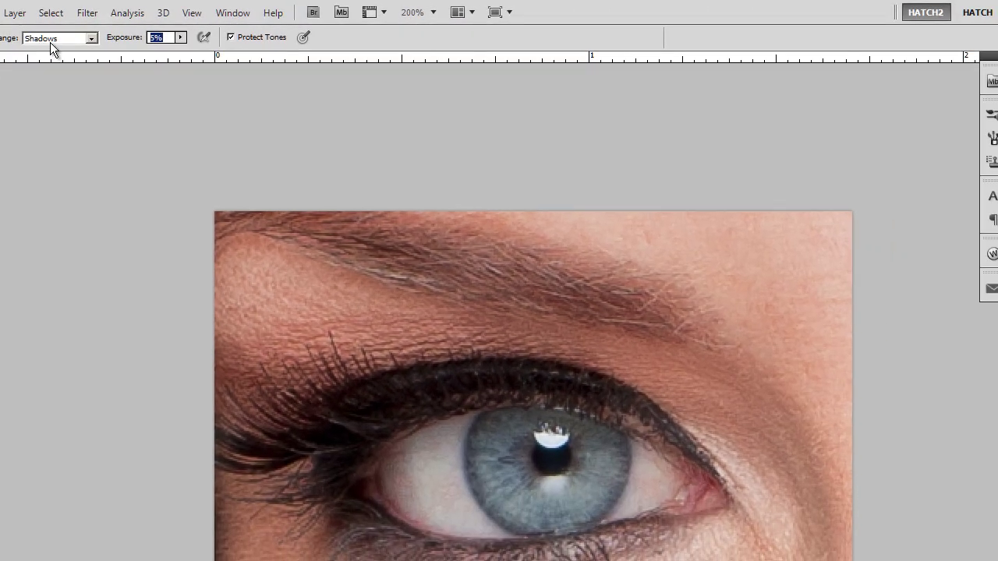
left_click(100, 45)
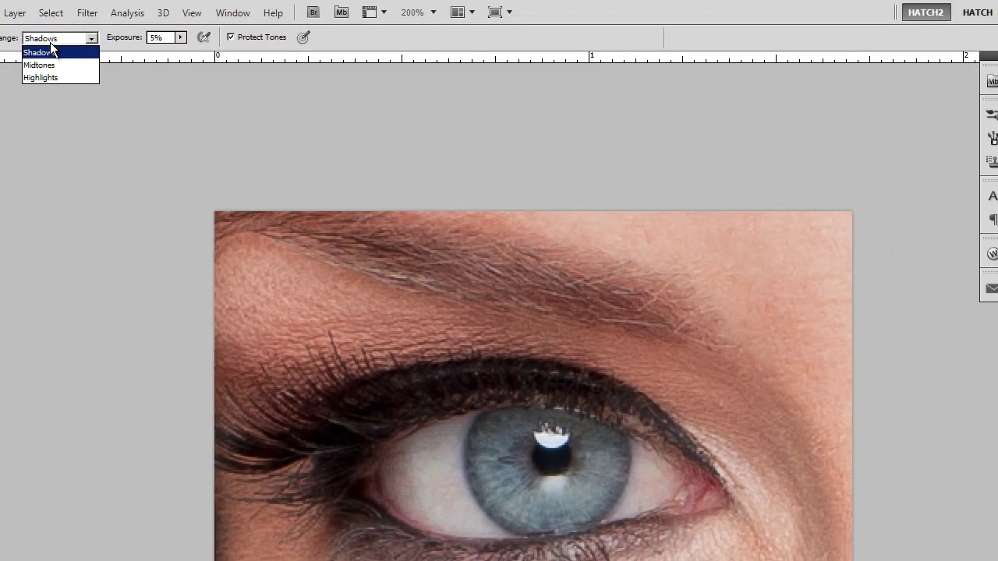
left_click(102, 55)
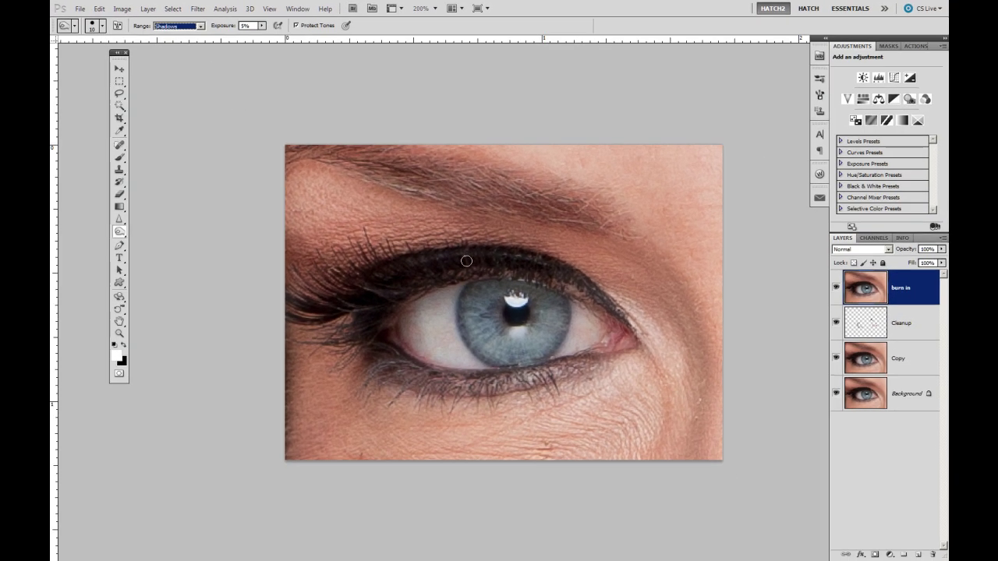
- Darken the outer rim of the iris with the Burn tool and compare the image with the burn in layer hidden and shown
scroll(468, 264, "up", 3)
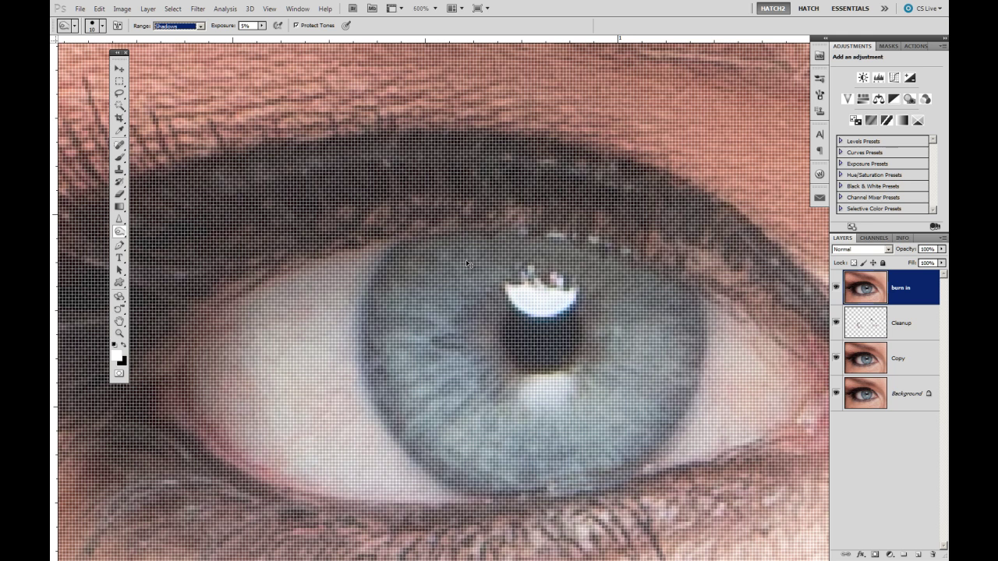
scroll(468, 264, "down", 1)
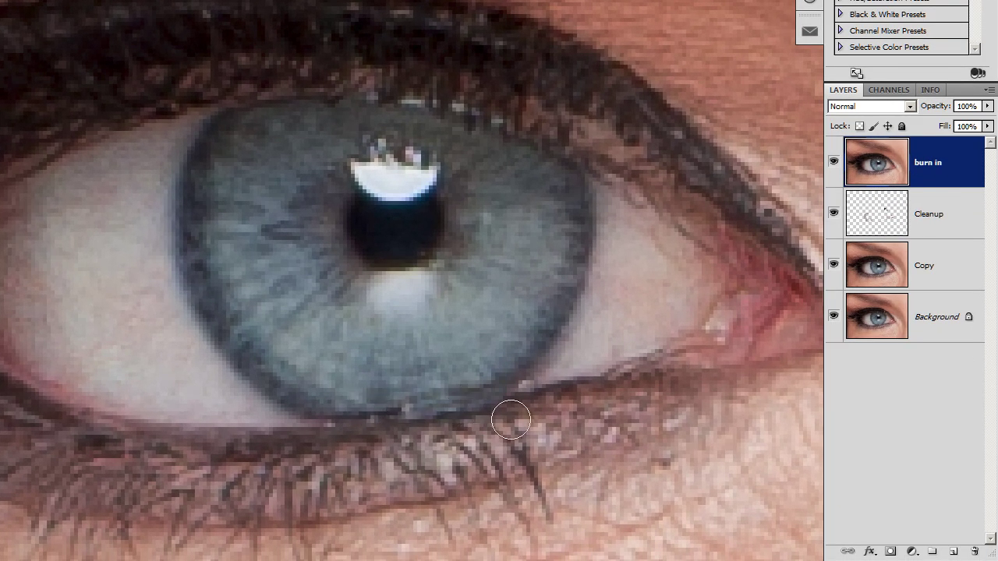
key("ctrl+minus")
key("ctrl+minus")
key("ctrl+minus")
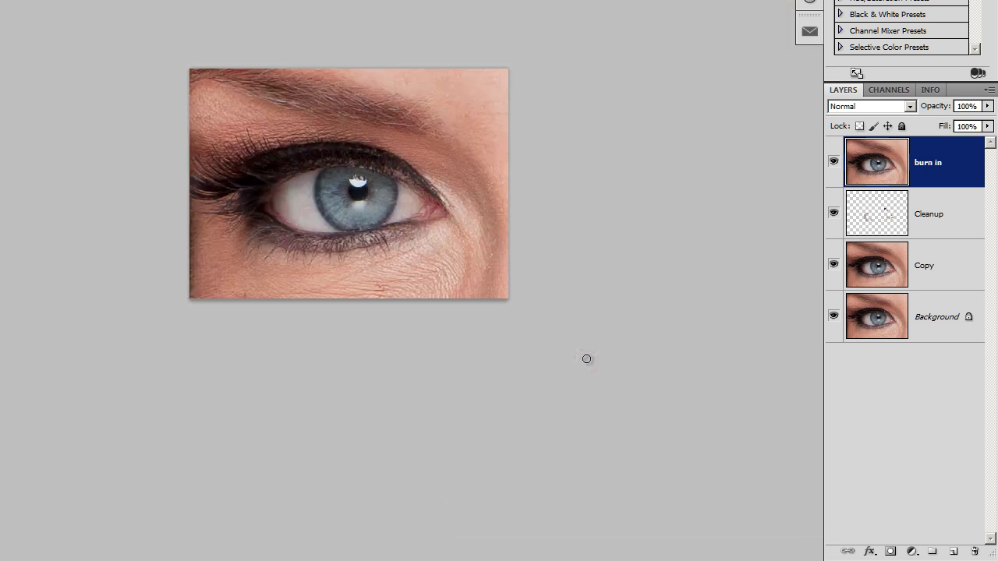
left_click(835, 164)
left_click(835, 165)
left_click(834, 163)
left_click(835, 163)
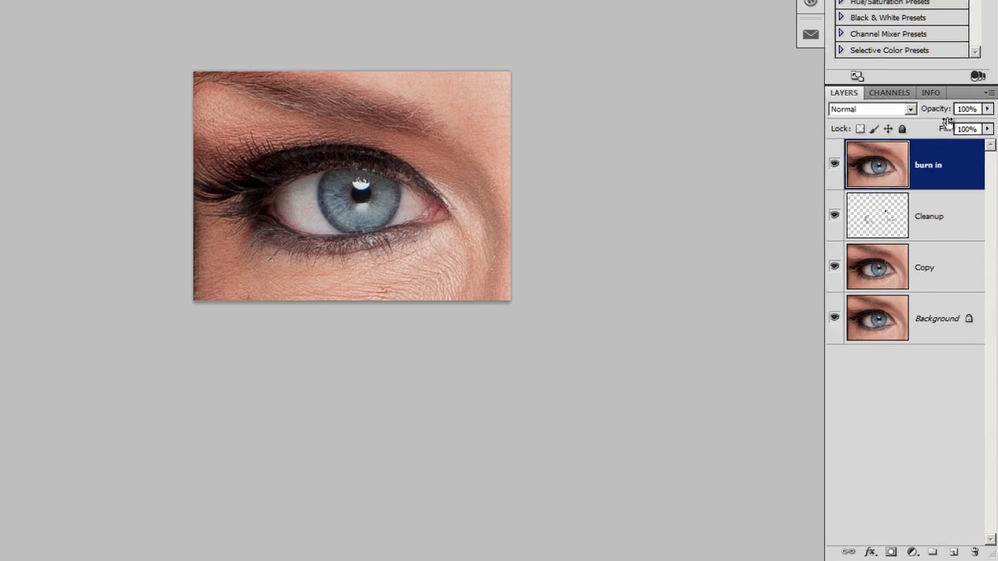
- Lower the burn in layer's opacity to 53% and compare the image with the layer off and on
left_click_drag(936, 106, 922, 111)
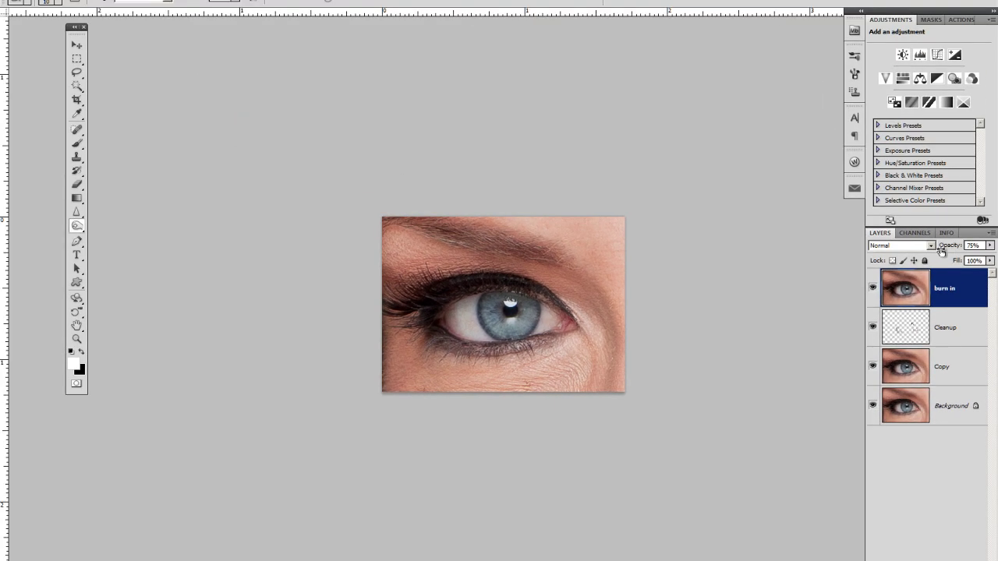
left_click_drag(941, 249, 928, 254)
left_click(872, 289)
left_click(872, 289)
left_click(872, 289)
left_click(873, 290)
- Create a new empty layer named Whites above the burn in layer
key("ctrl+plus")
key("ctrl+plus")
key("ctrl+plus")
key("ctrl+plus")
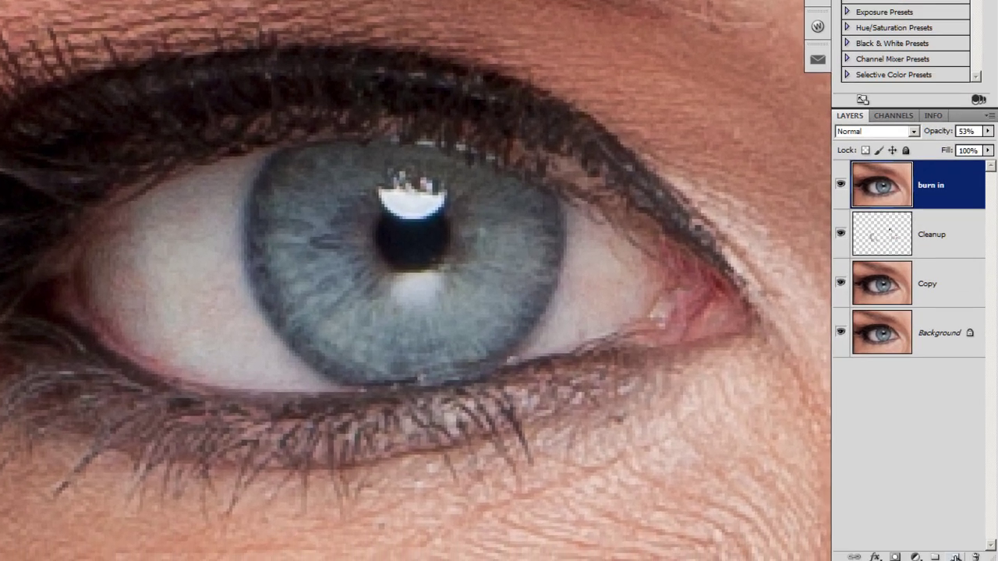
left_click(964, 560, "alt")
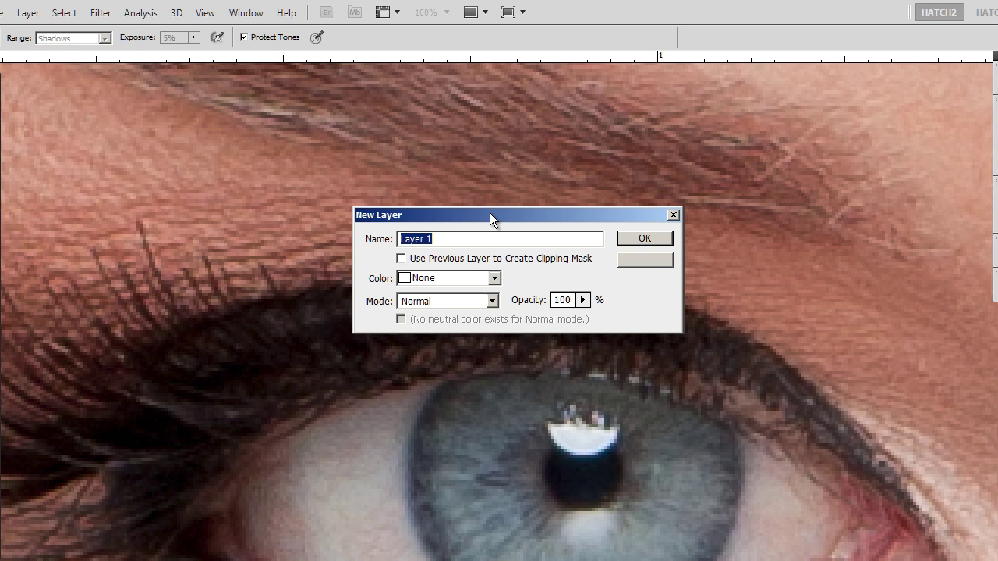
left_click_drag(490, 213, 470, 205)
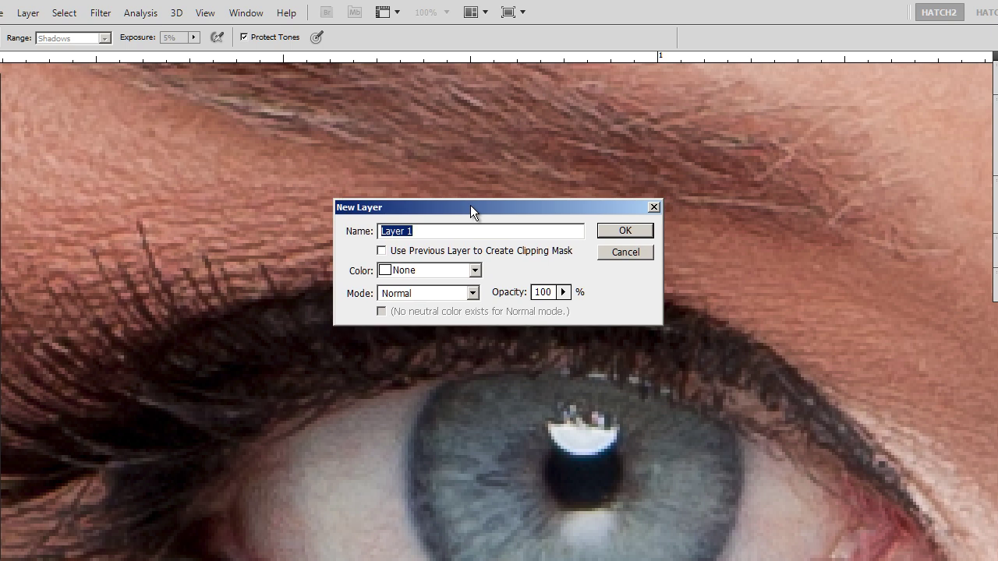
type("Whites")
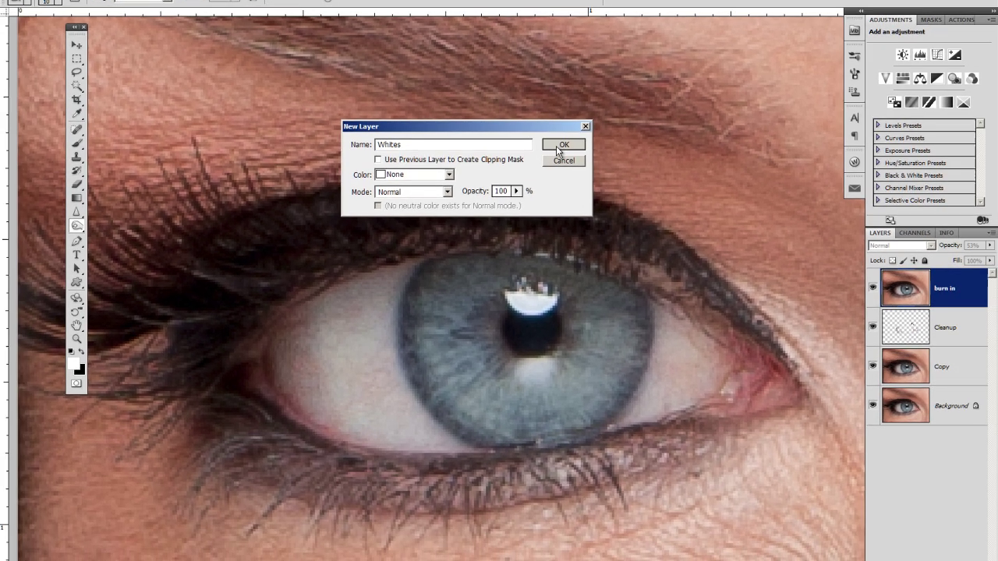
left_click(625, 230)
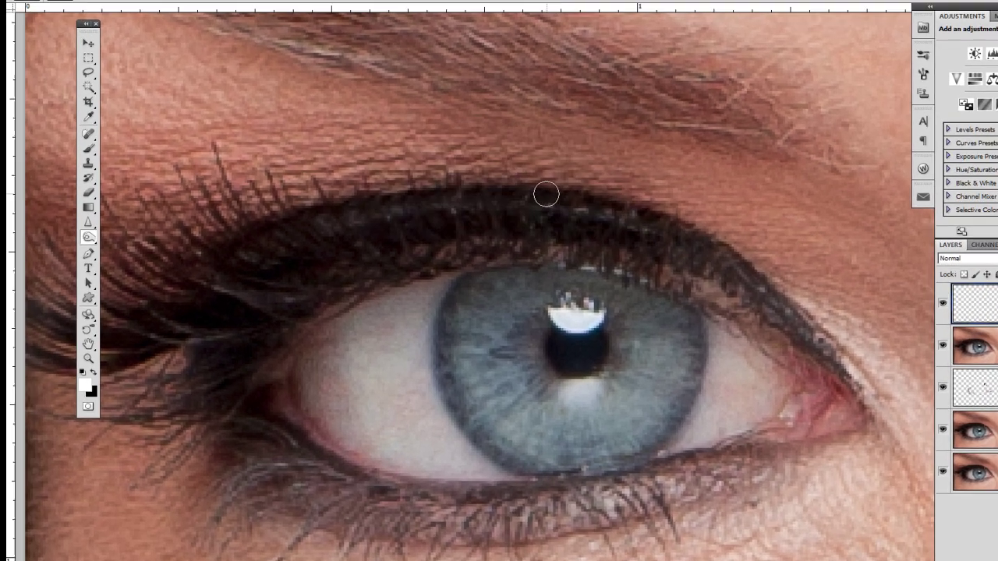
- Paint a white crescent over the lower iris on the Whites layer with a soft 30 px brush at 0% hardness
key("b")
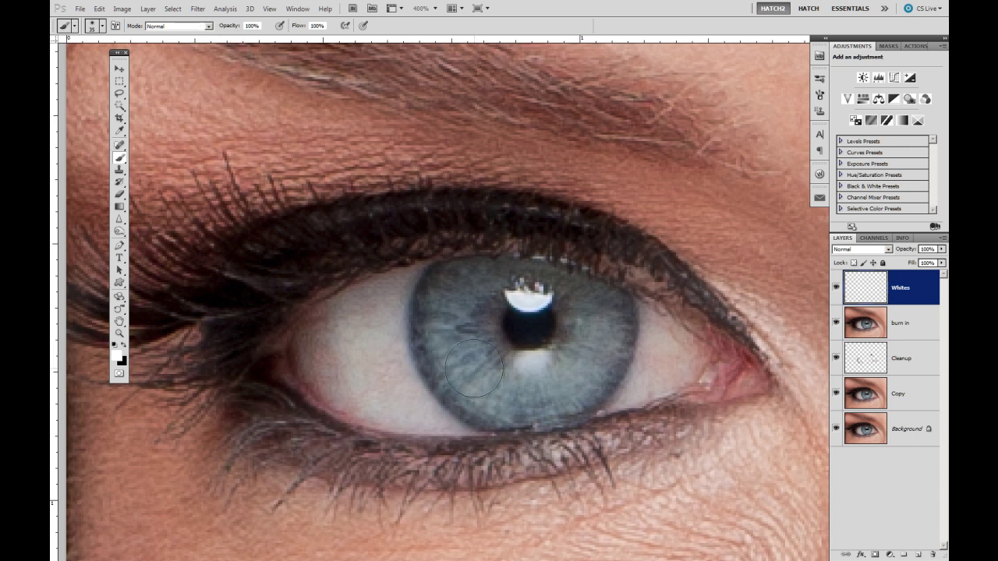
right_click(450, 337)
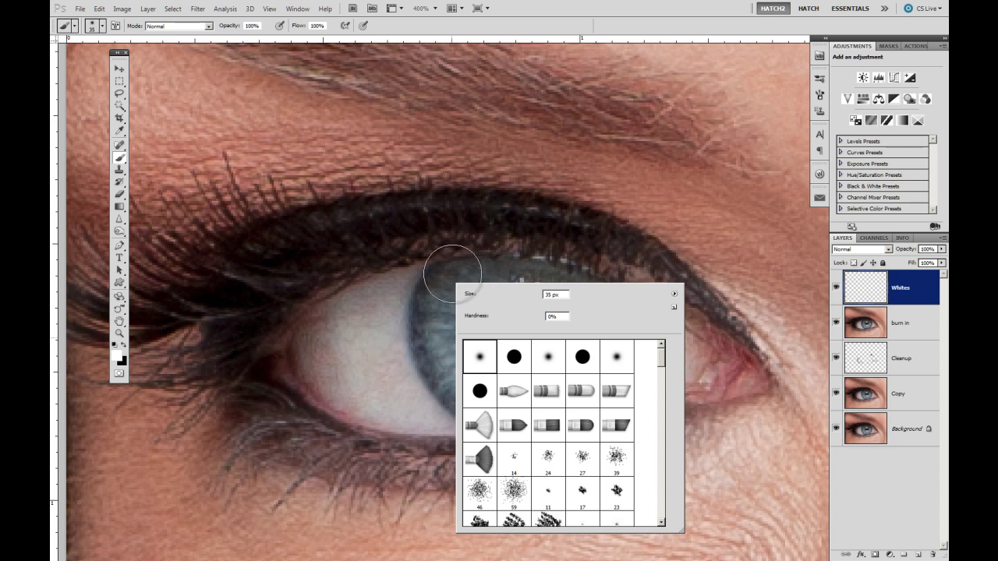
key("Return")
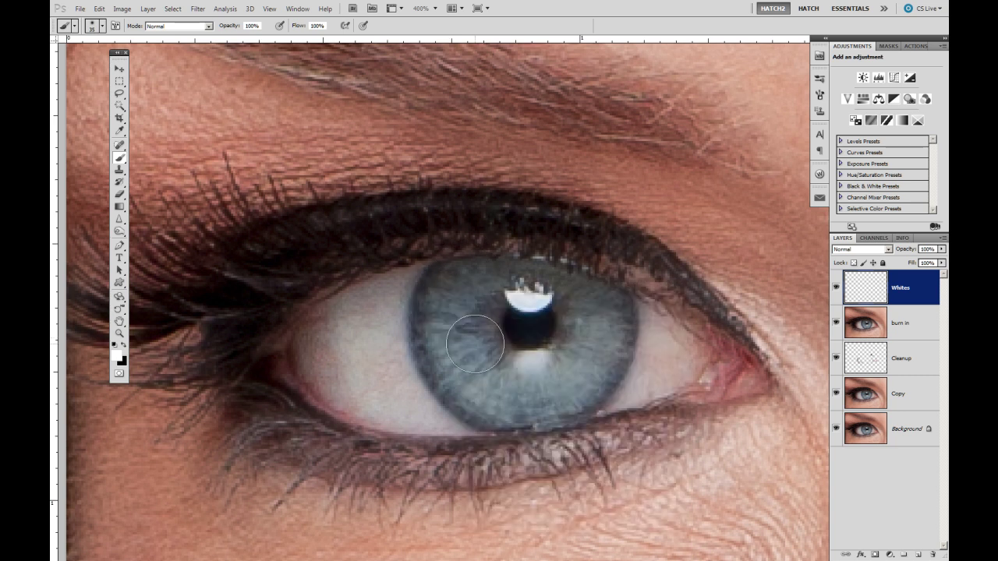
key("bracketleft")
key("bracketleft")
key("bracketright")
mouse_move(444, 318)
left_mouse_down()
mouse_move(472, 380)
mouse_move(519, 391)
mouse_move(555, 387)
mouse_move(594, 348)
mouse_move(597, 323)
left_mouse_up()
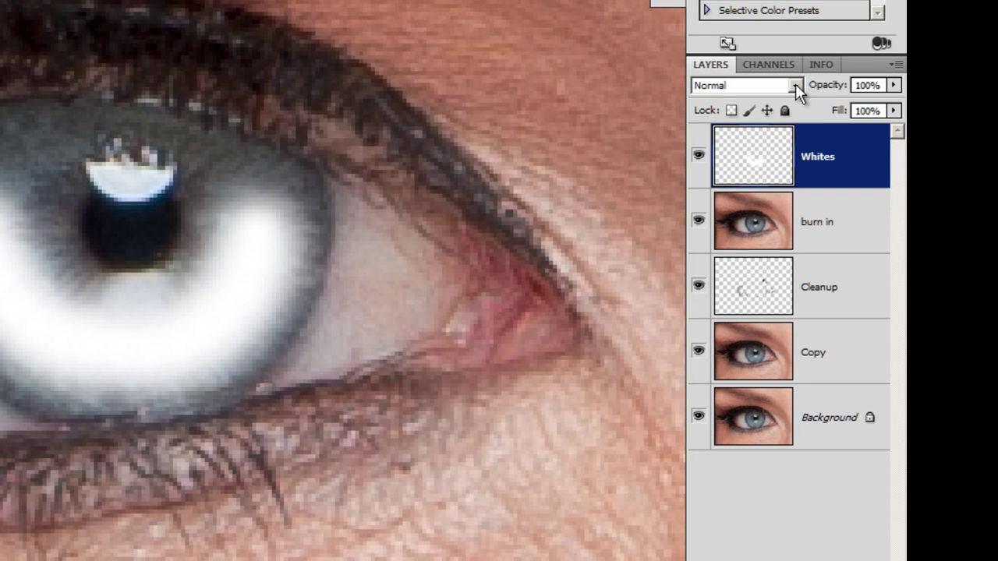
- Set the Whites layer's blend mode to Overlay and reduce its opacity to about 16%
left_click(796, 85)
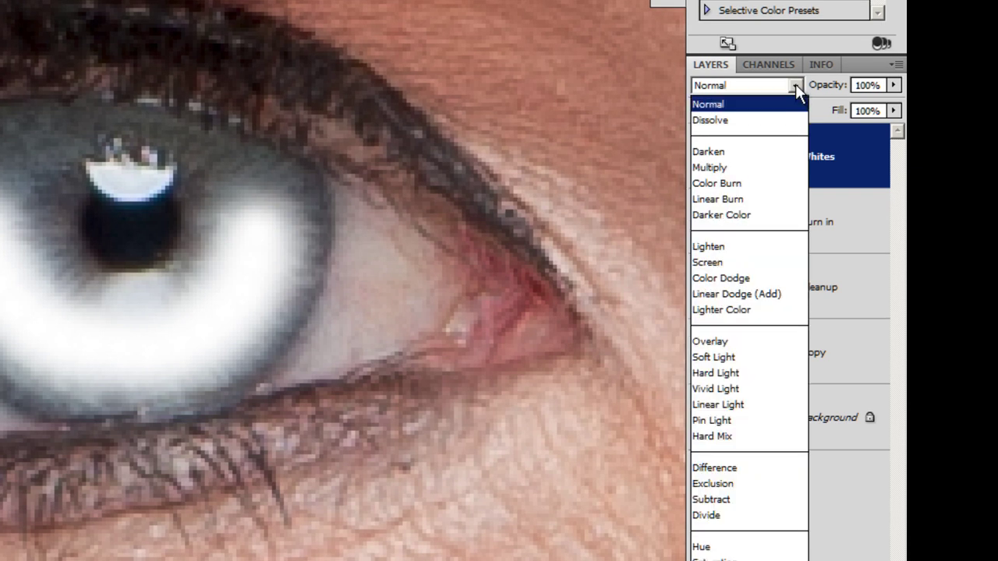
left_click(736, 343)
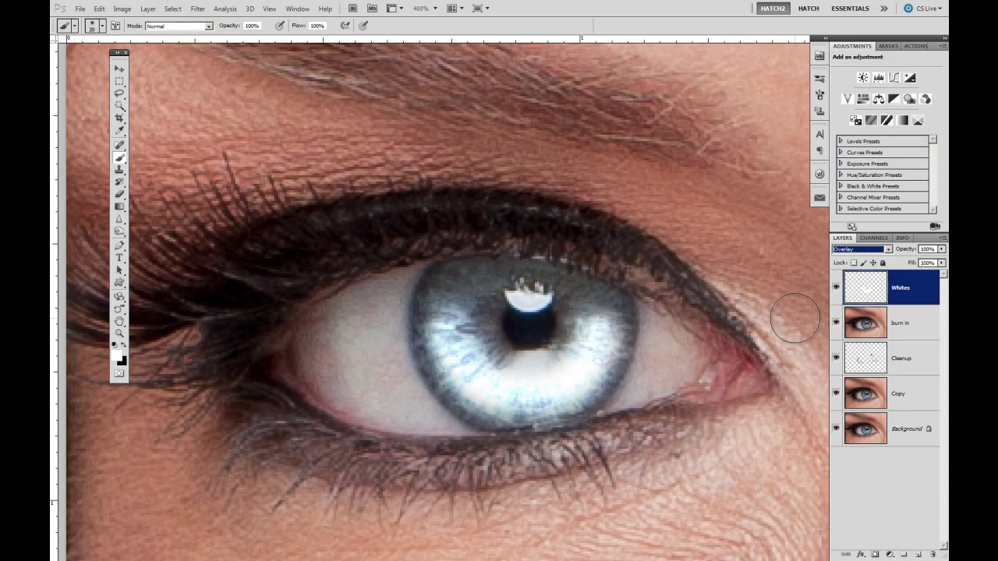
key("ctrl+minus")
key("ctrl+minus")
key("ctrl+minus")
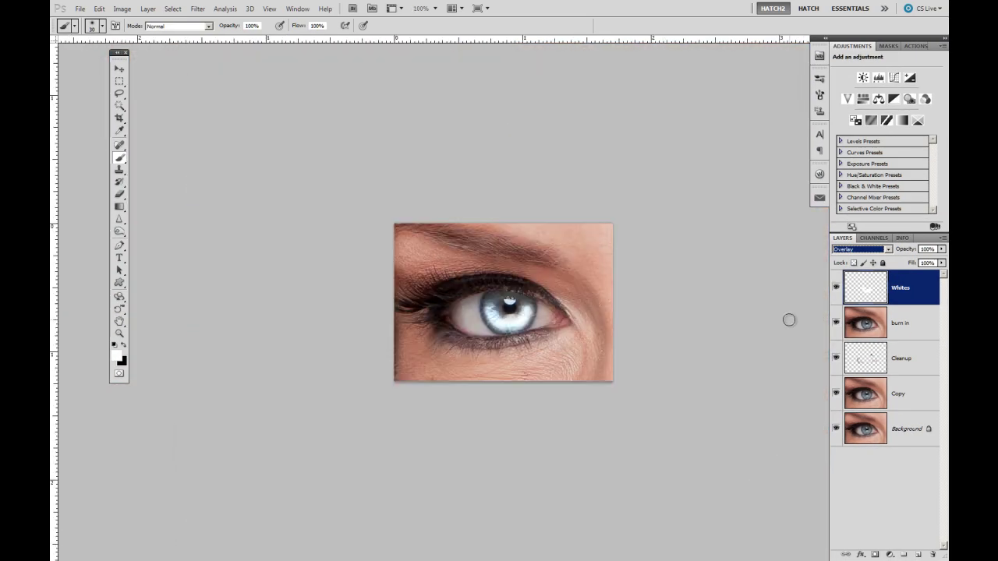
left_click_drag(910, 250, 875, 251)
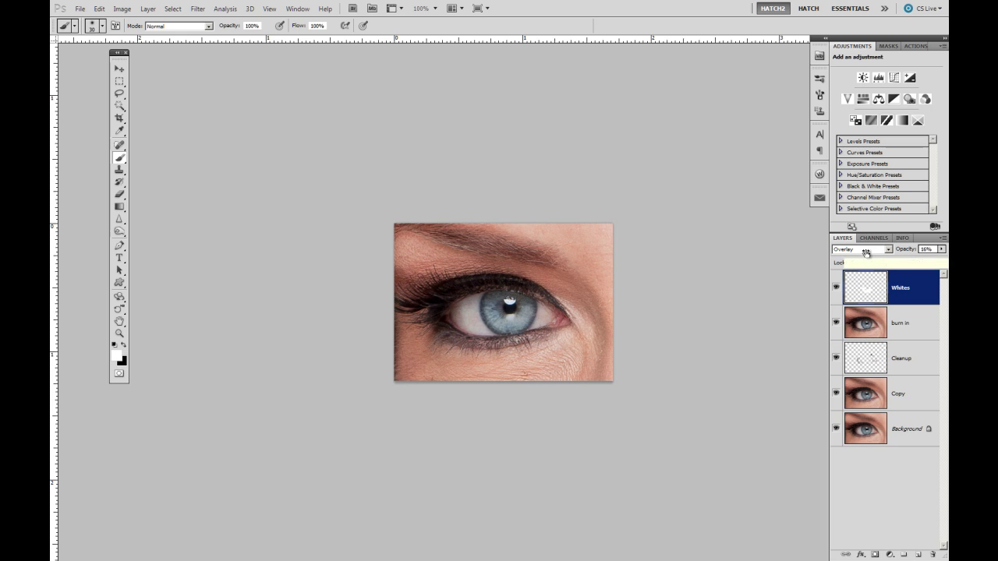
- Compare the iris with the Whites layer hidden and shown, and fine-tune the layer's opacity to 14%
left_click(835, 289)
left_click(835, 290)
left_click(835, 290)
left_click(835, 290)
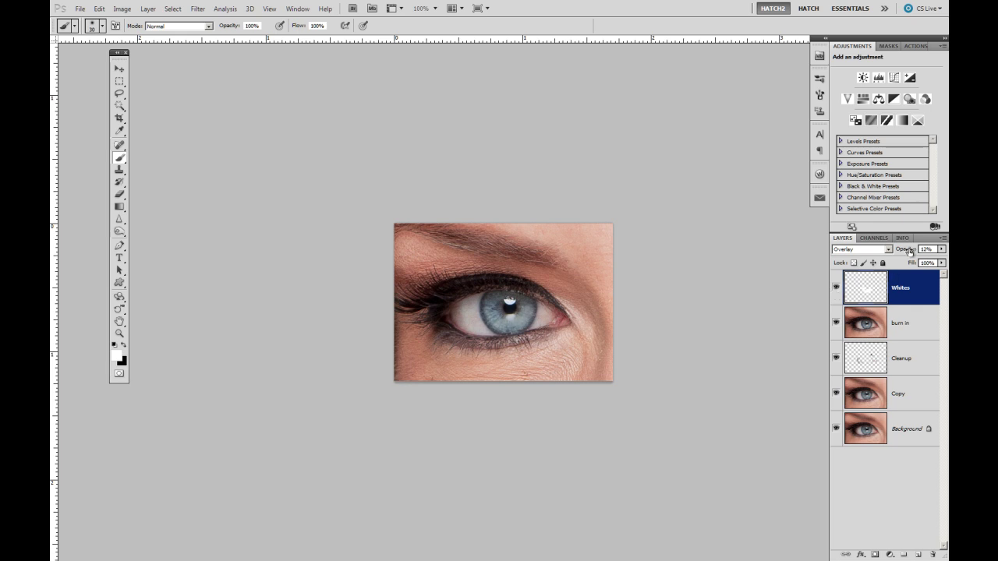
left_click(835, 289)
left_click(835, 289)
- Examine the brightened iris close up and at full view, comparing it with and without the Whites layer
key("ctrl+plus")
key("ctrl+plus")
key("ctrl+plus")
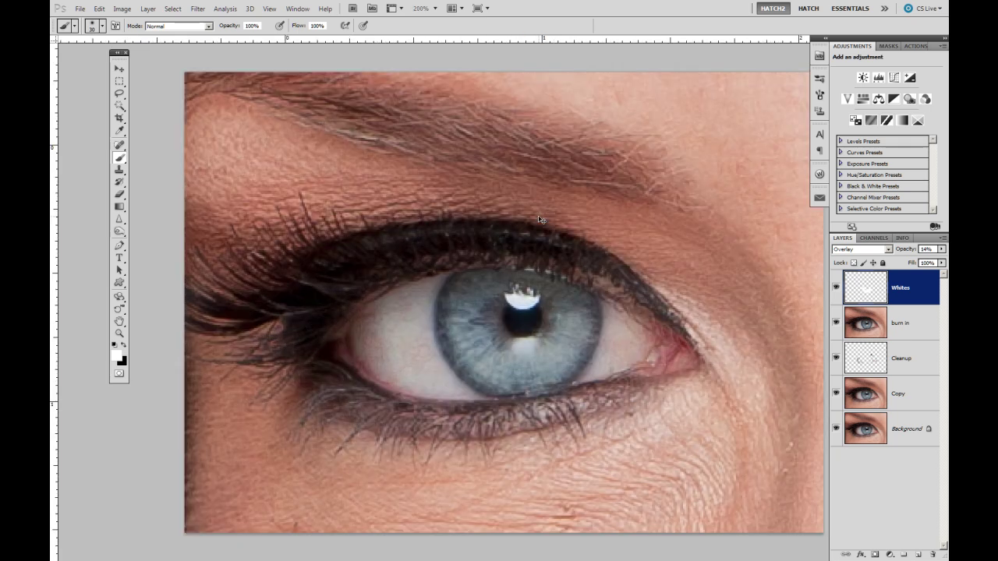
key("ctrl+minus")
key("ctrl+minus")
key("ctrl+minus")
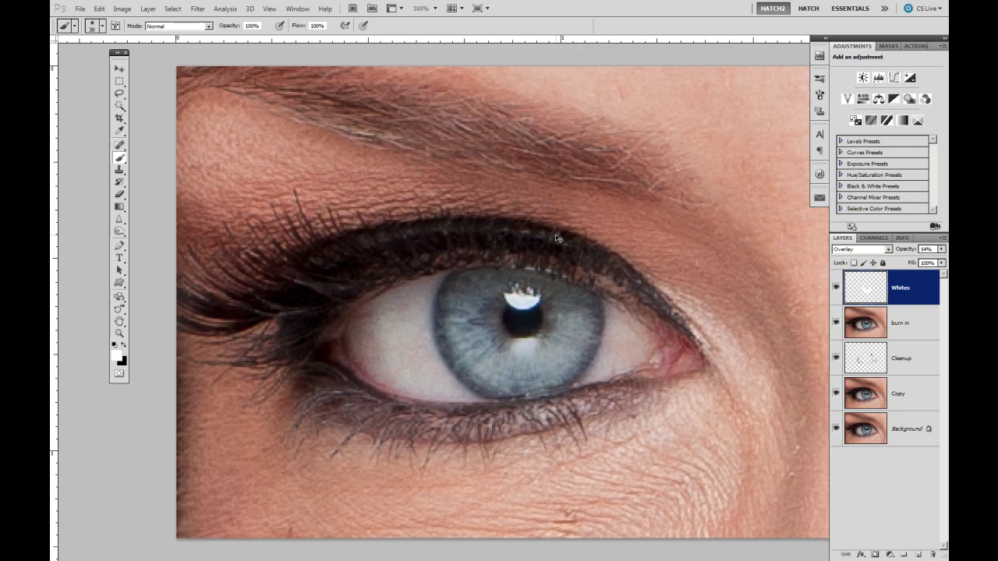
key("o")
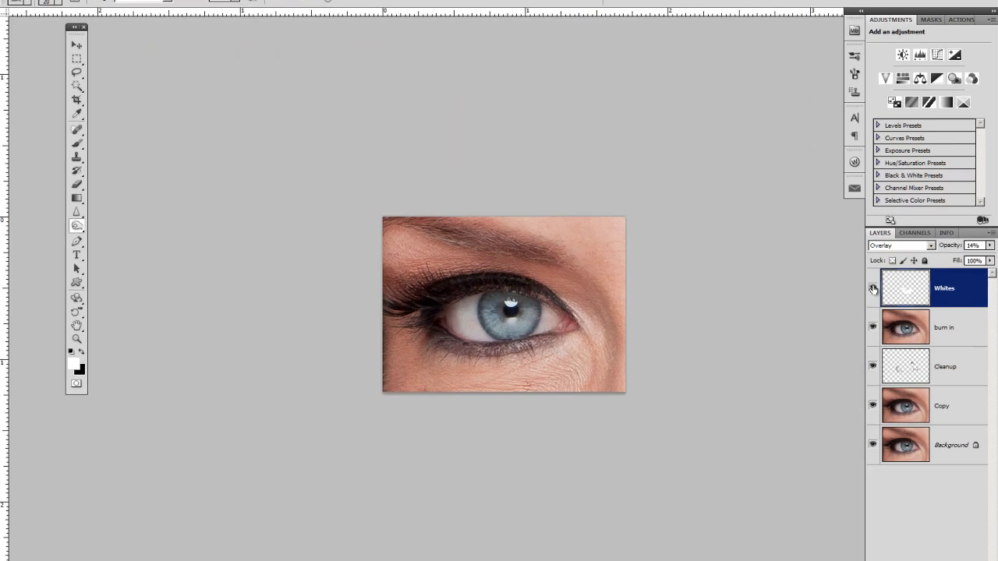
left_click(872, 289)
left_click(873, 289)
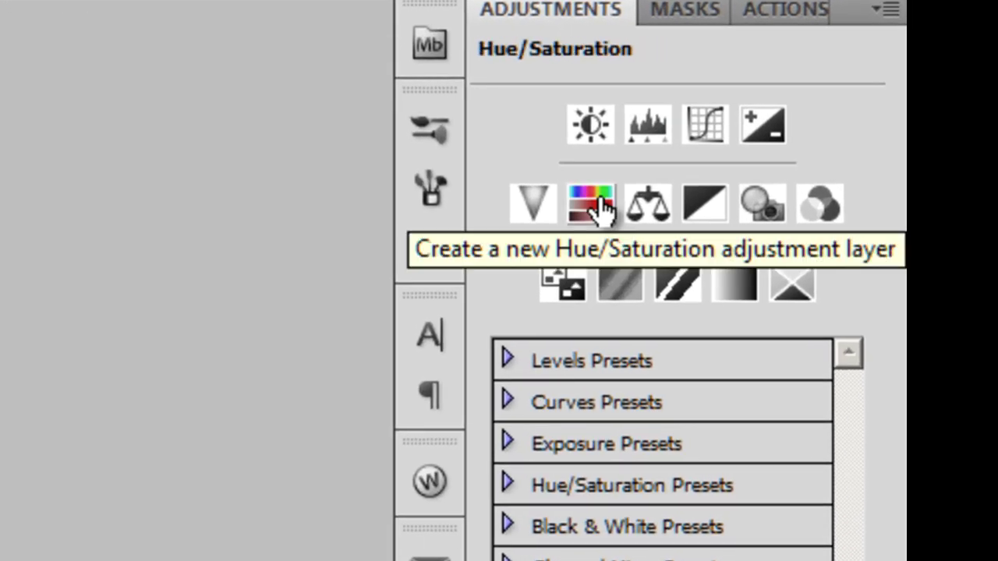
- Add a Hue/Saturation adjustment layer above Whites with the saturation set to 40
left_click(600, 209)
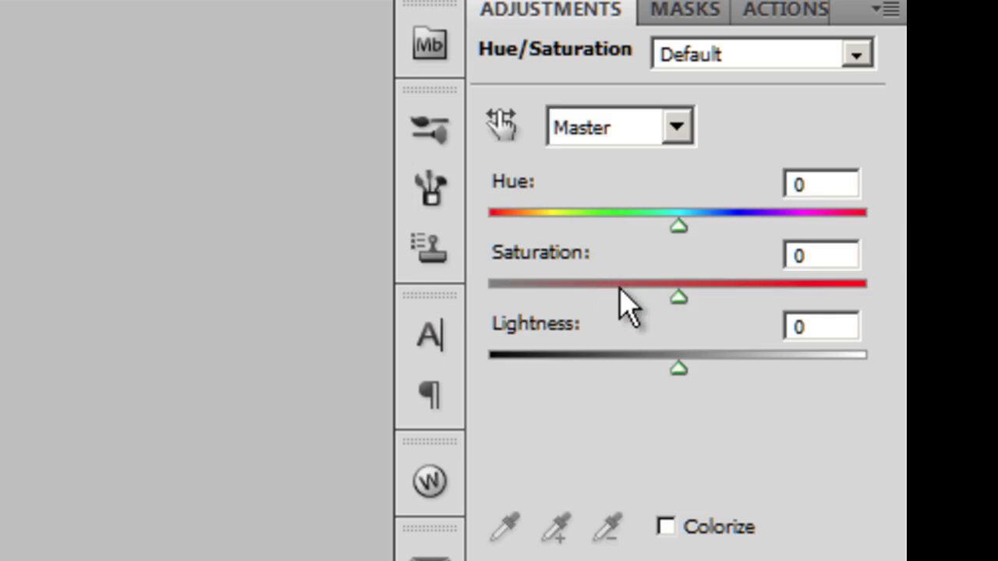
left_click_drag(806, 261, 773, 252)
key("Up")
key("Up")
key("Up")
type("40")
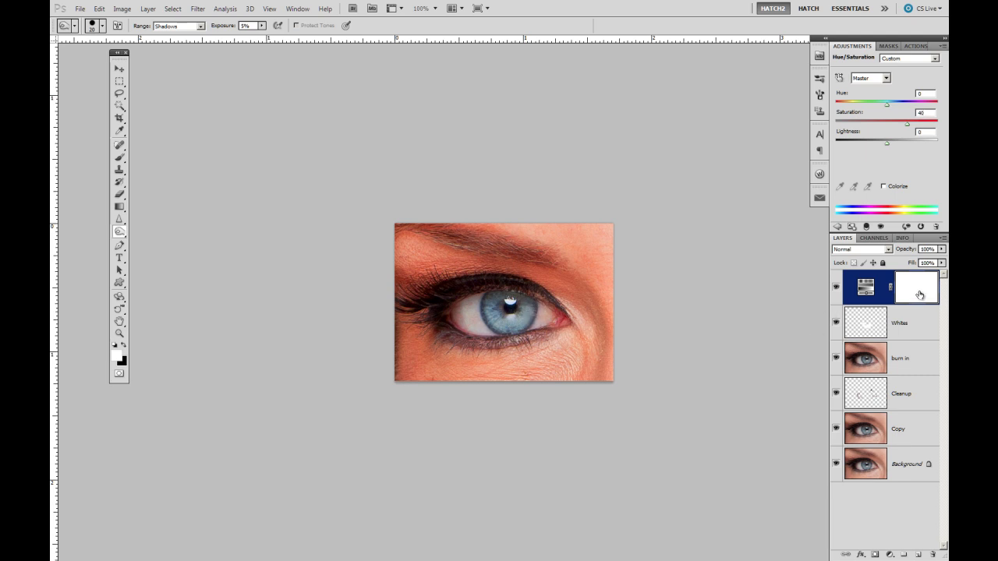
- Fill the Hue/Saturation layer's mask with black at 100% opacity
left_click(99, 9)
left_click(106, 148)
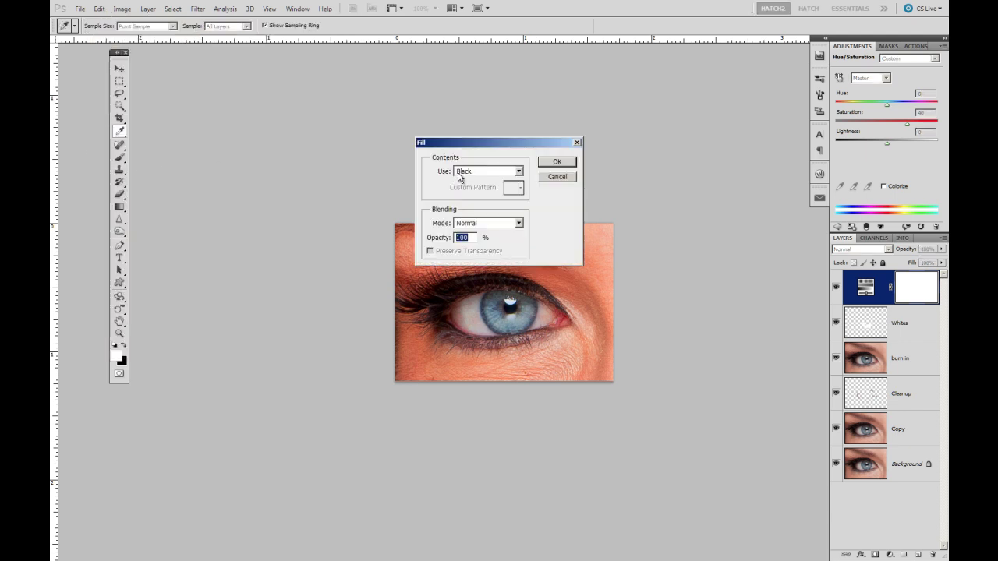
left_click(547, 163)
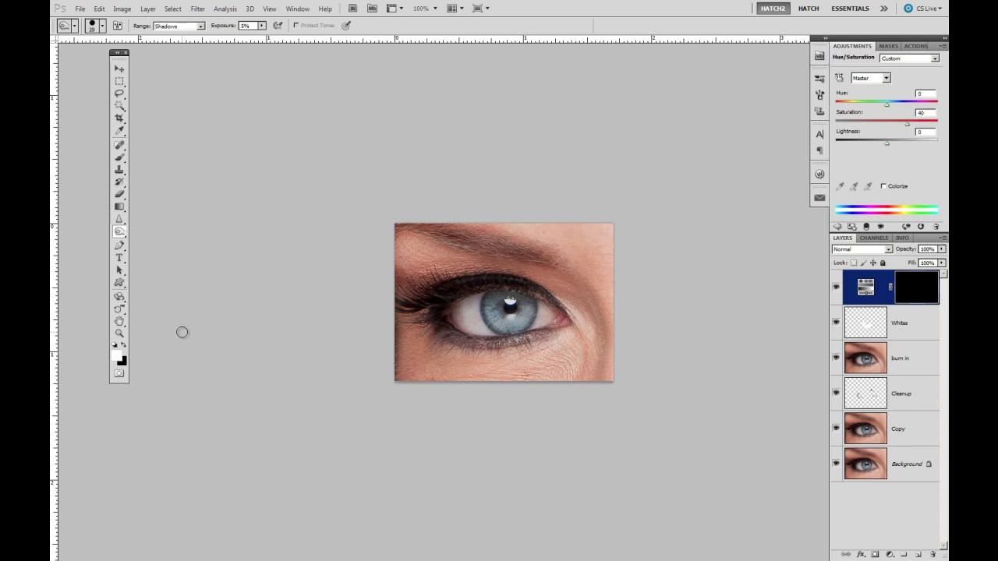
- Paint white over the iris around the pupil on the Hue/Saturation mask with the soft 30 px brush
key("b")
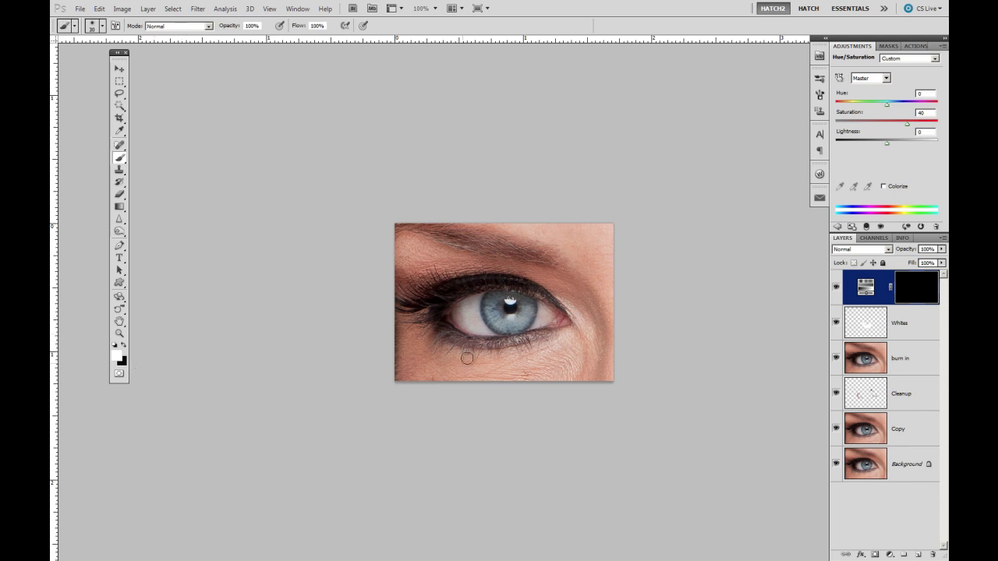
key("ctrl+plus")
key("ctrl+plus")
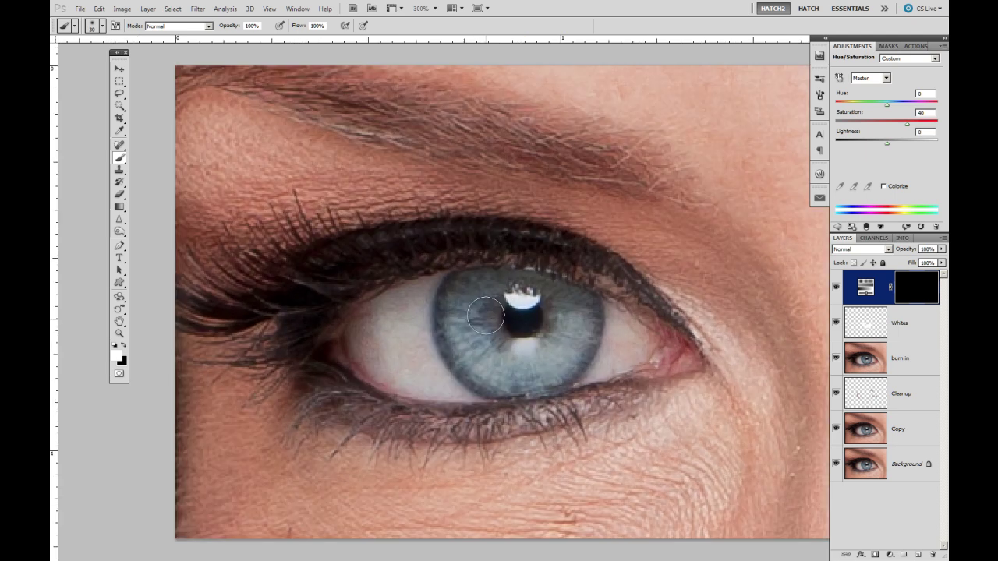
mouse_move(476, 352)
left_mouse_down()
mouse_move(522, 372)
mouse_move(502, 373)
mouse_move(525, 372)
mouse_move(575, 318)
mouse_move(578, 336)
mouse_move(536, 361)
mouse_move(567, 339)
mouse_move(503, 366)
mouse_move(474, 357)
mouse_move(507, 374)
mouse_move(499, 375)
mouse_move(517, 354)
mouse_move(472, 350)
mouse_move(491, 376)
mouse_move(460, 328)
mouse_move(460, 293)
mouse_move(474, 362)
mouse_move(566, 334)
mouse_move(566, 308)
mouse_move(578, 345)
mouse_move(588, 305)
mouse_move(555, 369)
mouse_move(509, 378)
mouse_move(485, 332)
mouse_move(509, 350)
mouse_move(473, 296)
left_mouse_up()
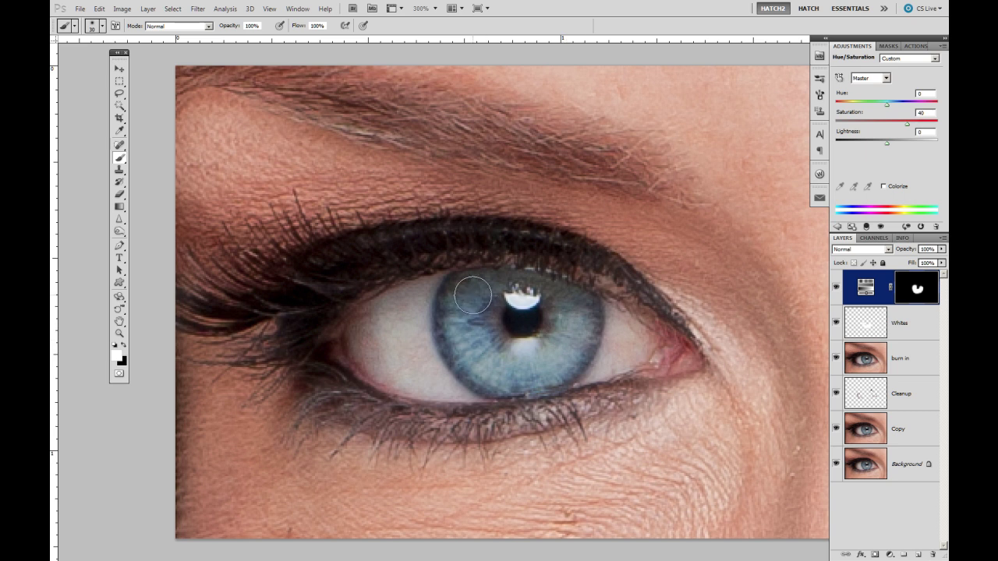
key("ctrl+1")
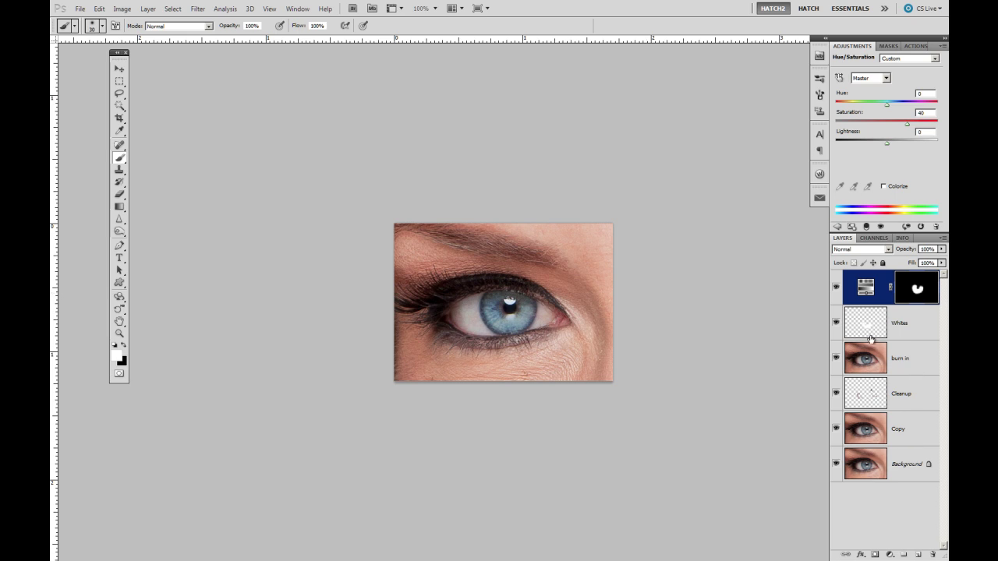
- Stamp all visible layers into a new top layer, hide the layers between it and Background, and compare before and after
key("ctrl+alt+shift+e")
left_click(836, 322)
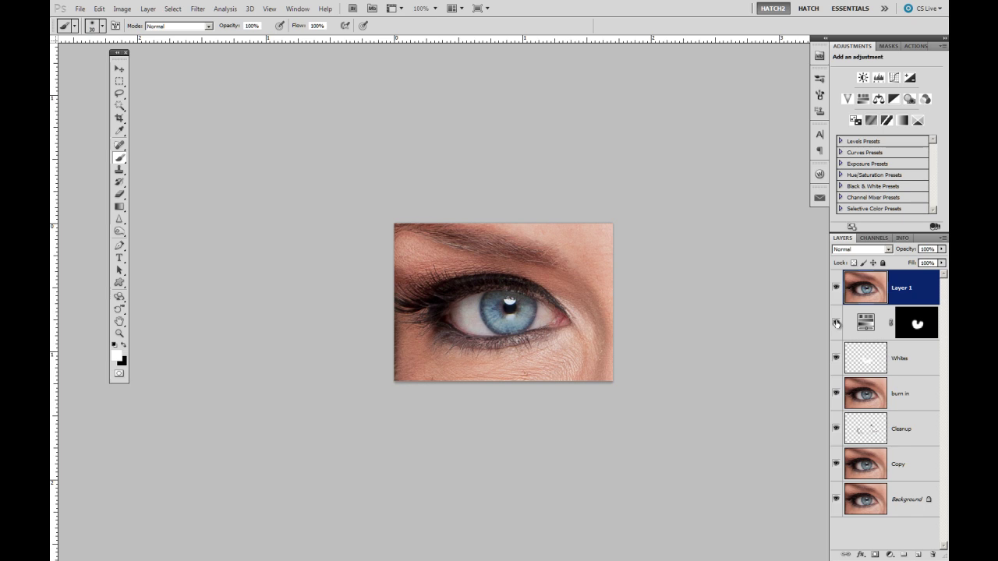
left_click_drag(837, 361, 838, 466)
left_click(836, 289)
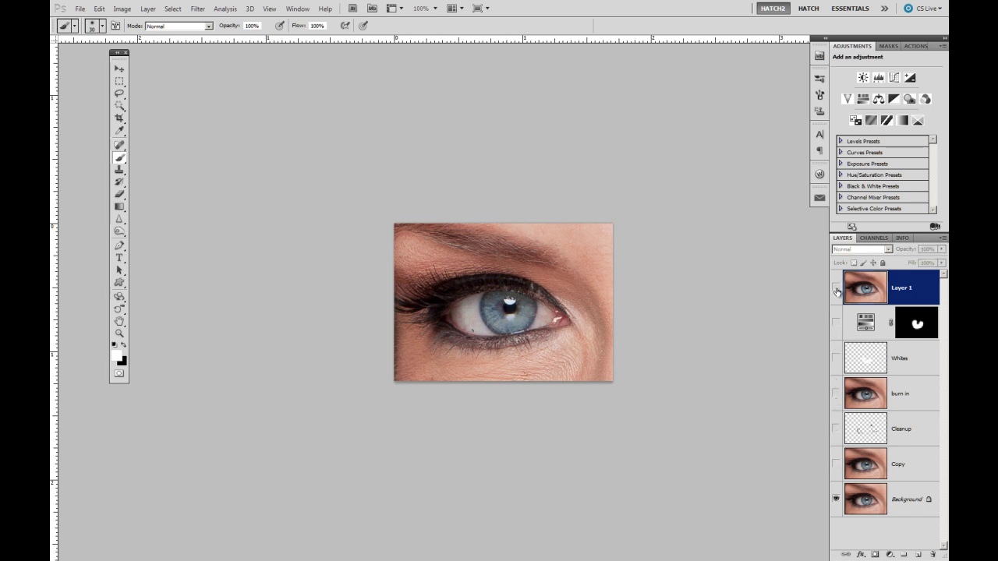
left_click(836, 289)
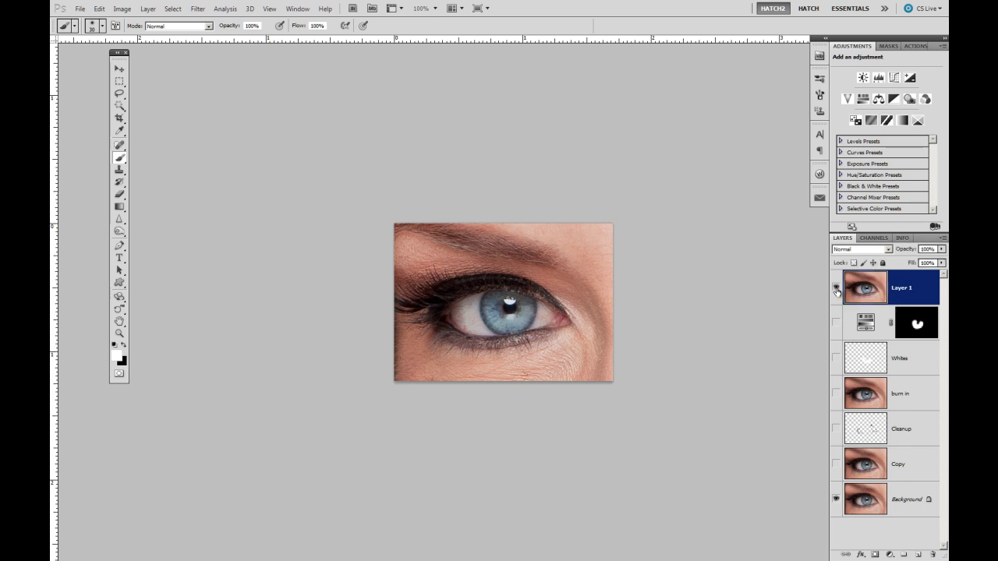